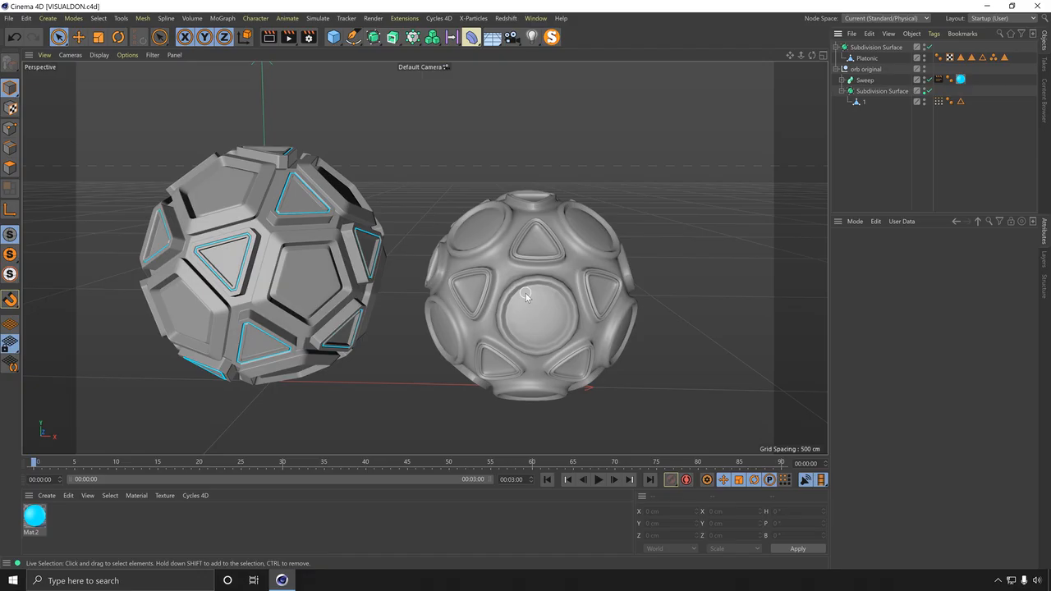
Step: Turn off the orb's top Subdivision Surface to view the unsmoothed Platonic mesh up close
click(525, 293)
scroll(525, 293, up, 6)
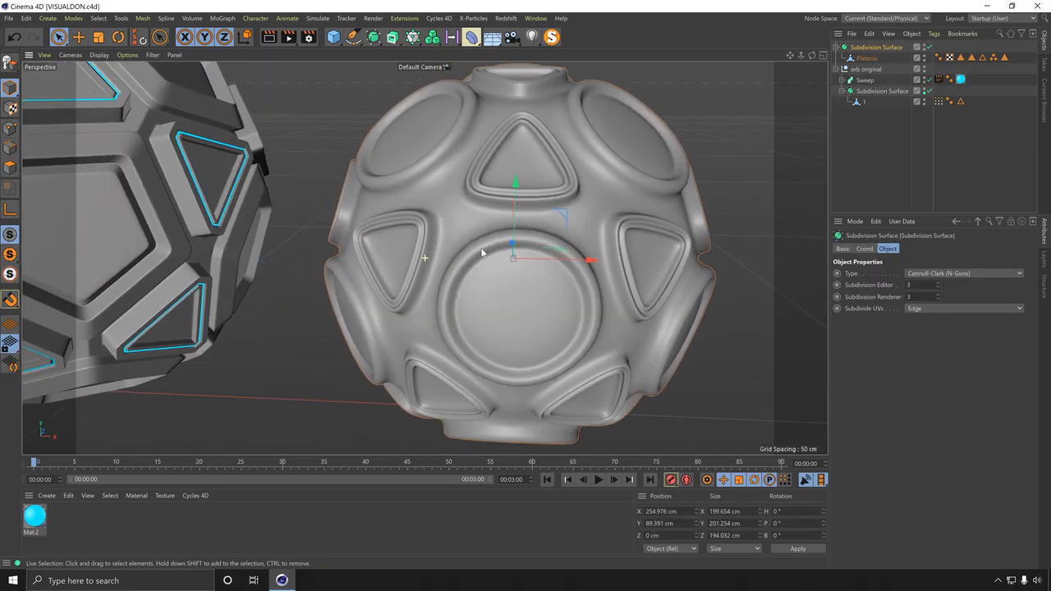
alt+drag(186, 159, 313, 200)
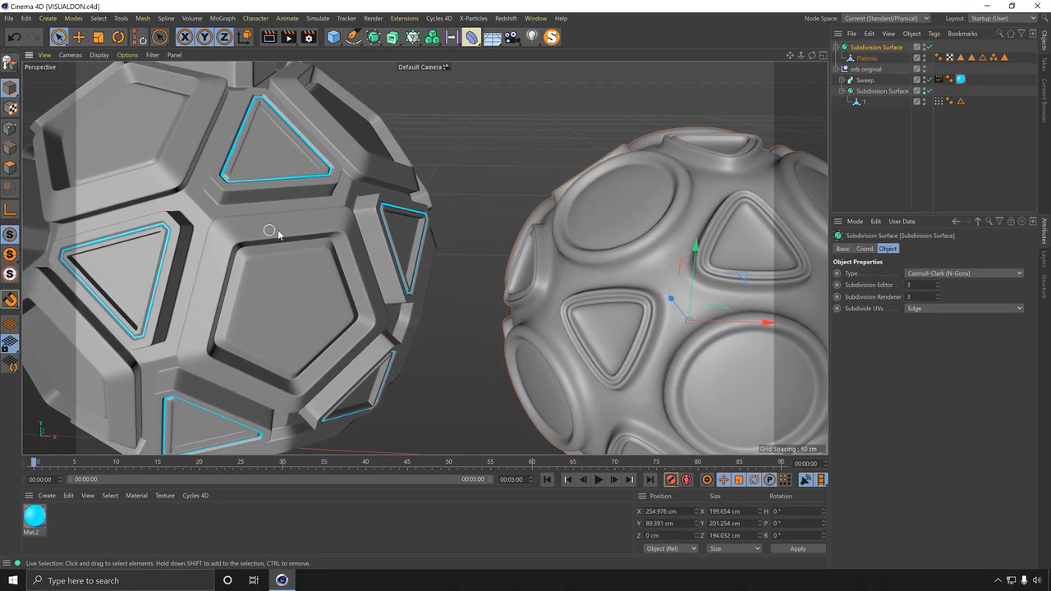
alt+middle_drag(277, 231, 158, 215)
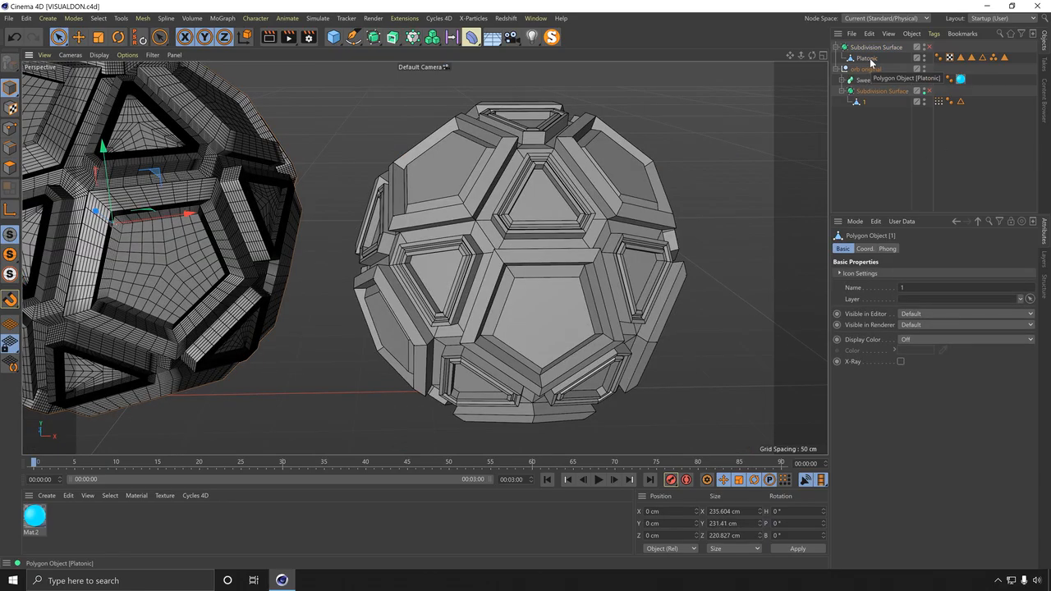
Step: Subdivide all polygons of the Platonic object once using the Catmull-Clark pattern
click(867, 58)
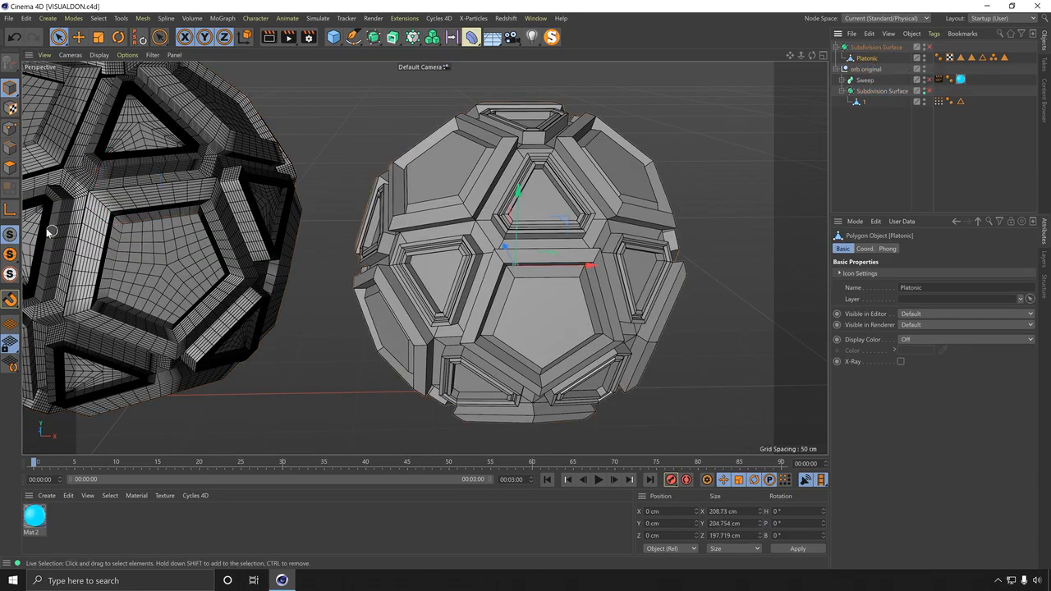
key(ctrl+a)
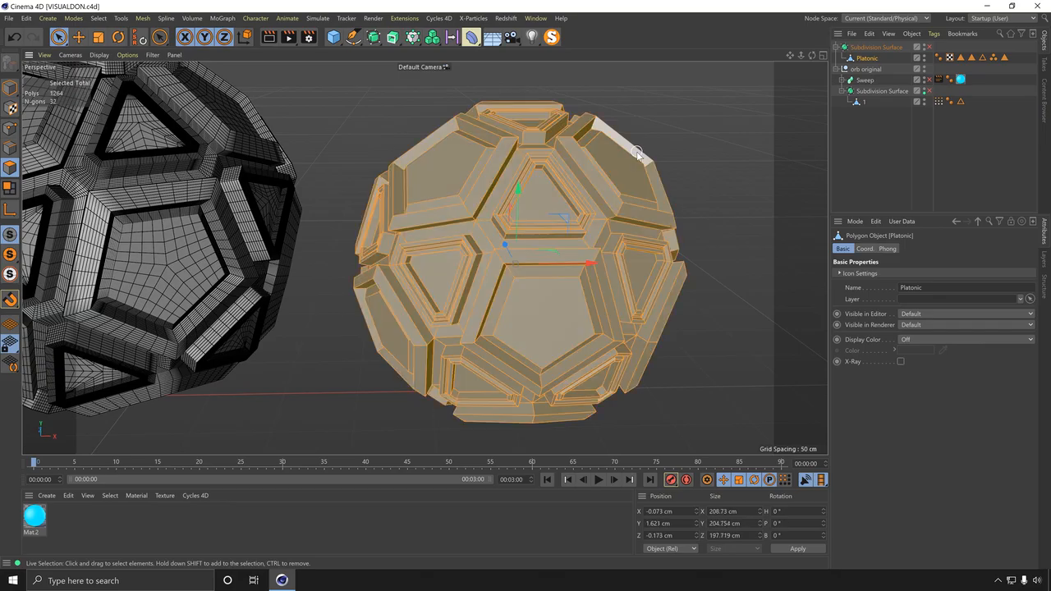
alt+middle_drag(596, 242, 534, 226)
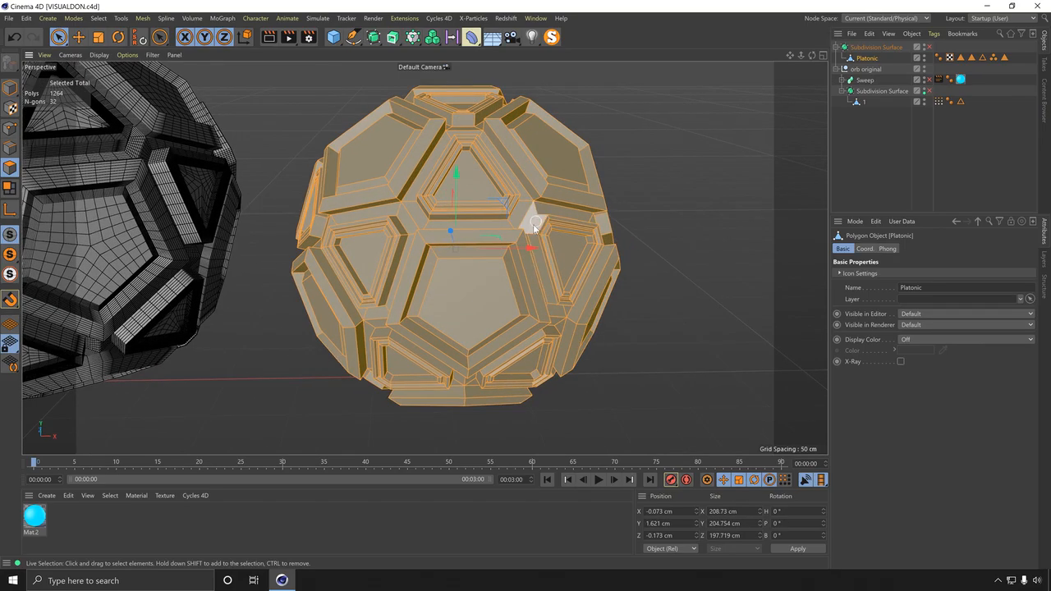
right_click(515, 181)
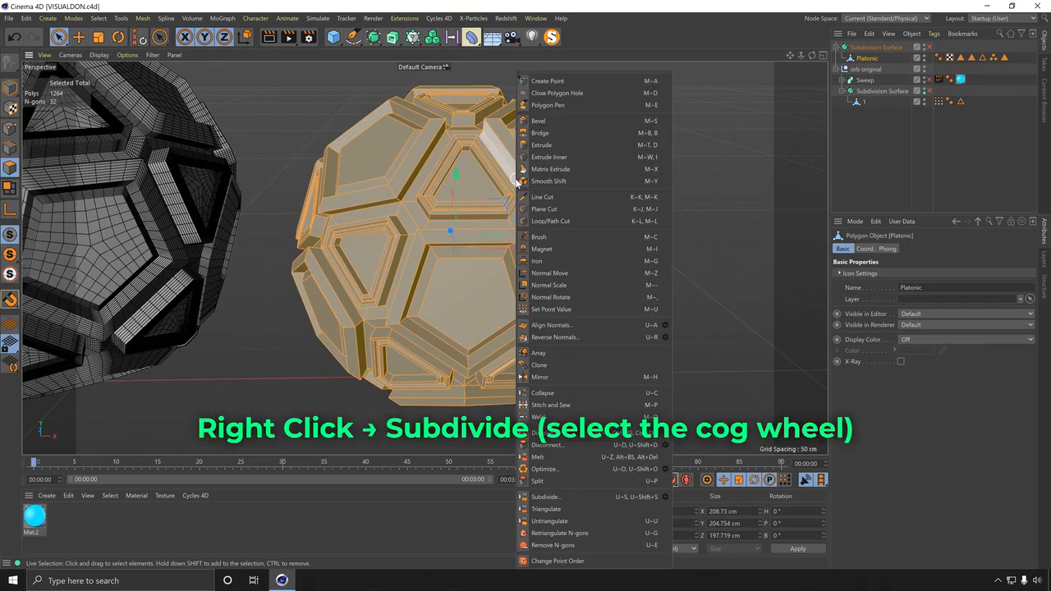
click(666, 496)
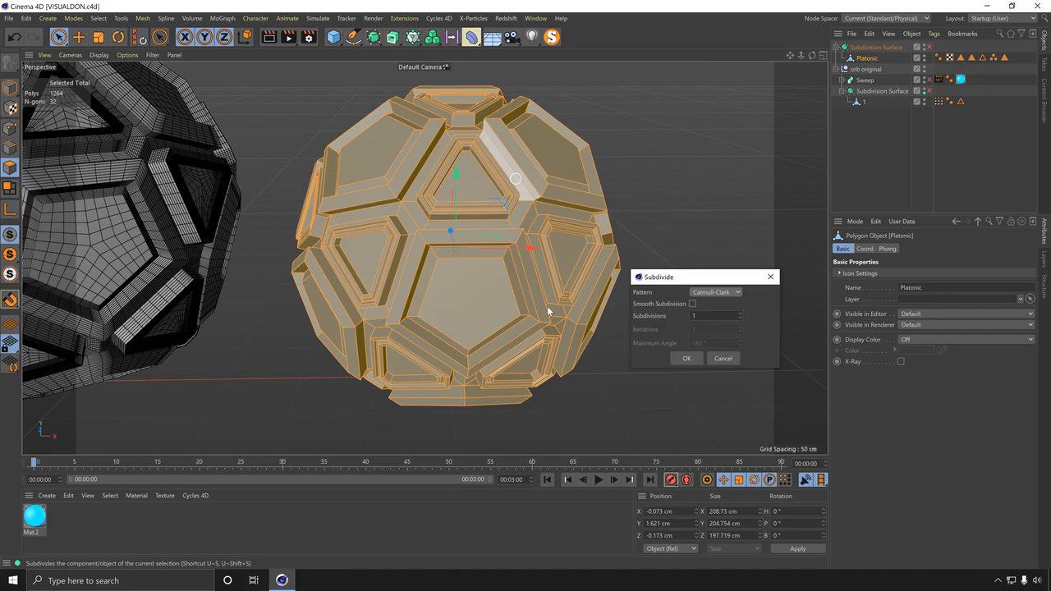
click(687, 358)
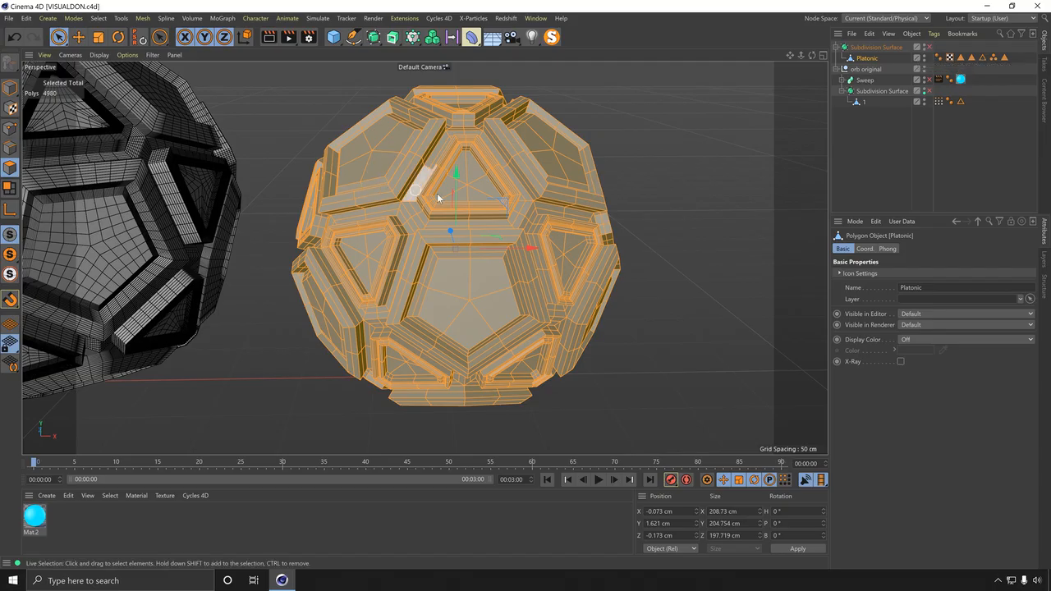
Step: Re-enable the Subdivision Surface and switch the viewport display to Gouraud shading without lines
click(928, 47)
click(898, 145)
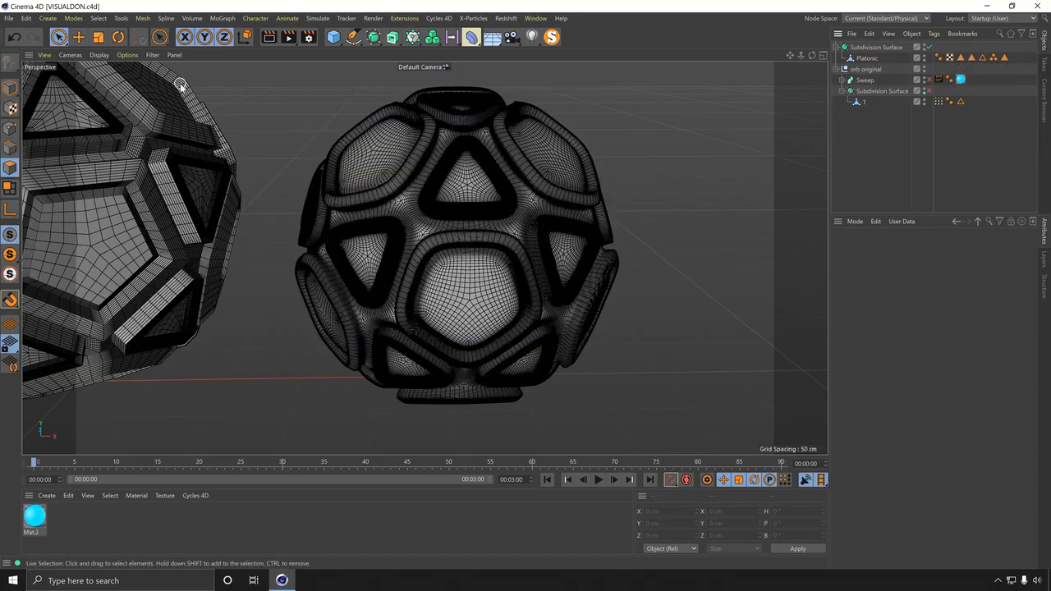
click(99, 54)
click(123, 70)
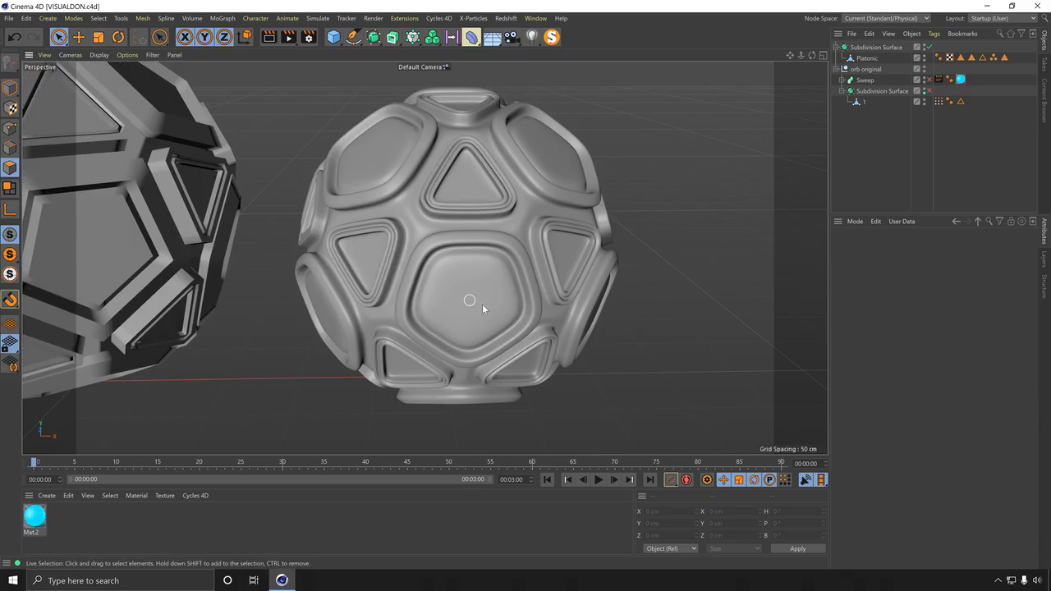
alt+drag(481, 304, 459, 287)
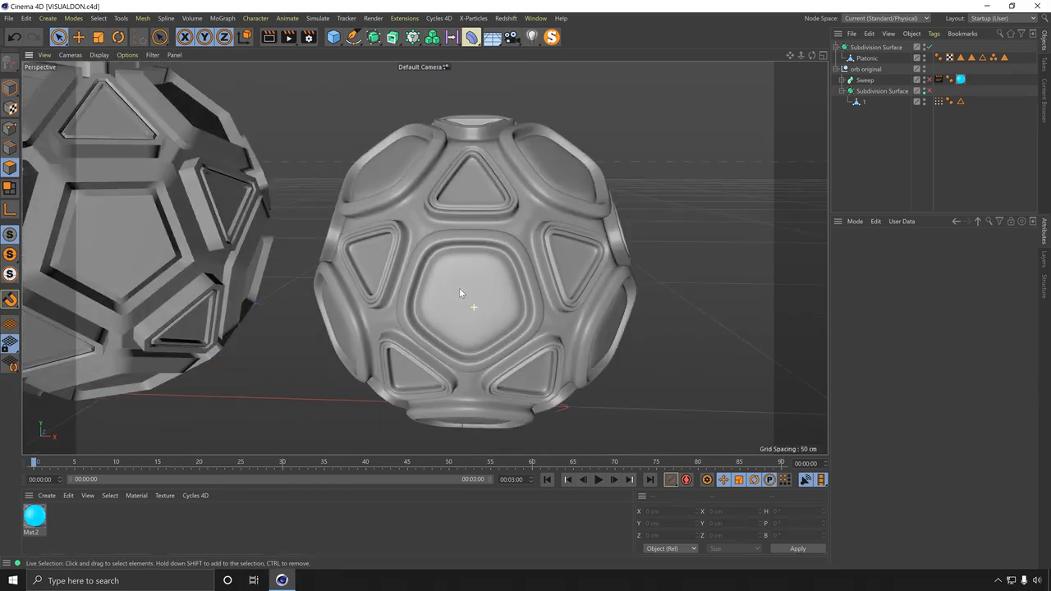
Step: Subdivide all the Platonic's polygons a second time with one Catmull-Clark subdivision
click(873, 59)
right_click(544, 217)
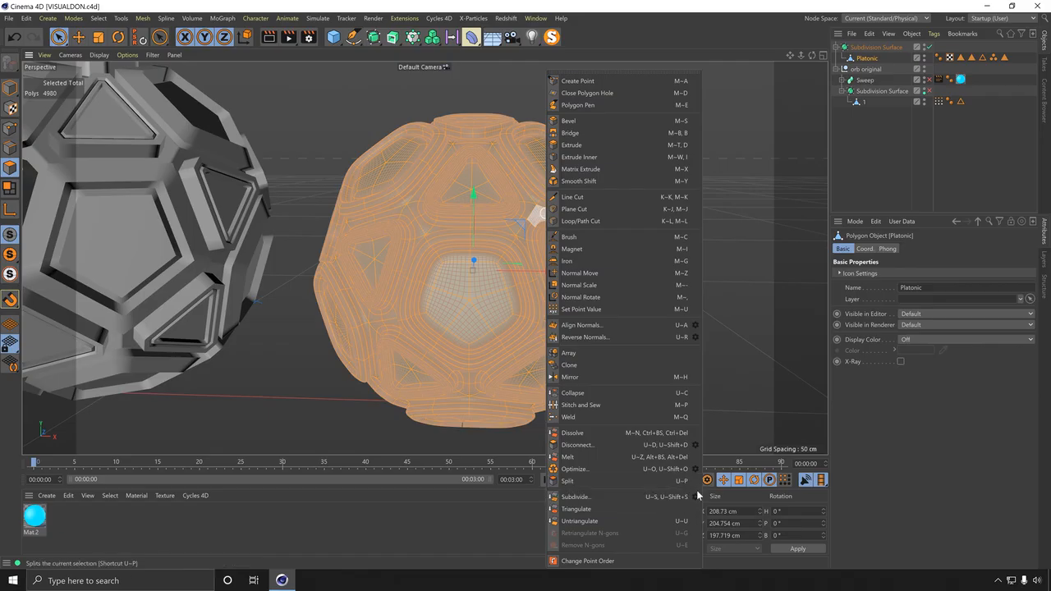
click(695, 496)
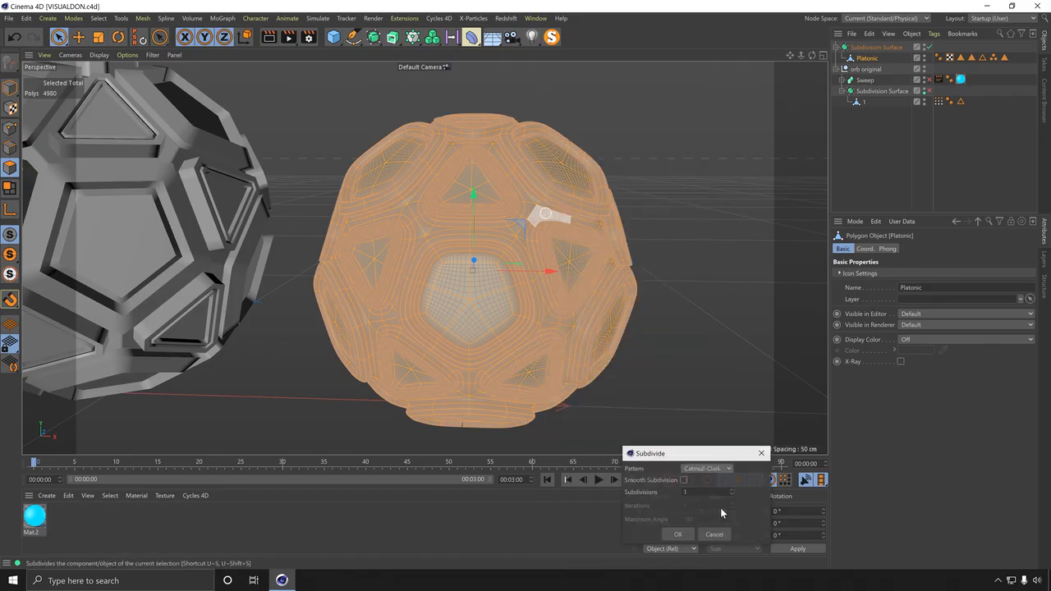
click(678, 534)
click(886, 140)
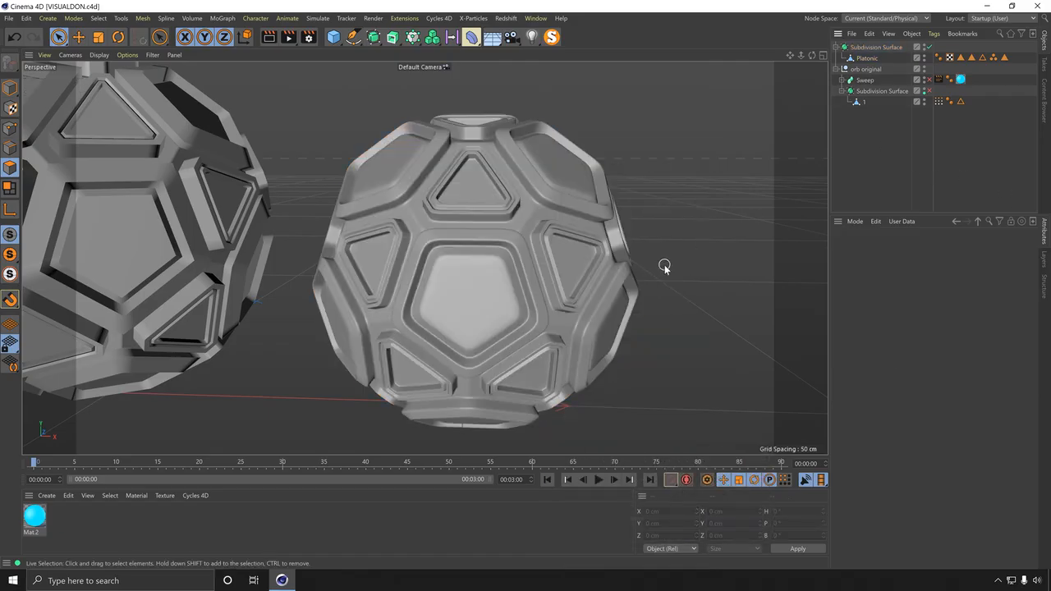
Step: Subdivide all the Platonic's polygons a third time with one subdivision
click(865, 59)
right_click(492, 267)
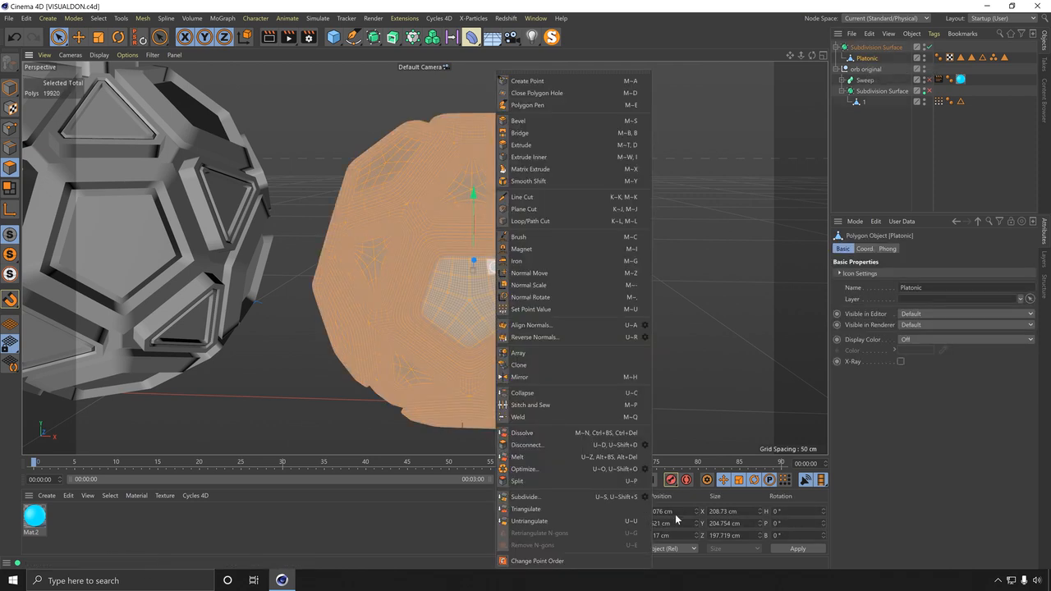
click(643, 496)
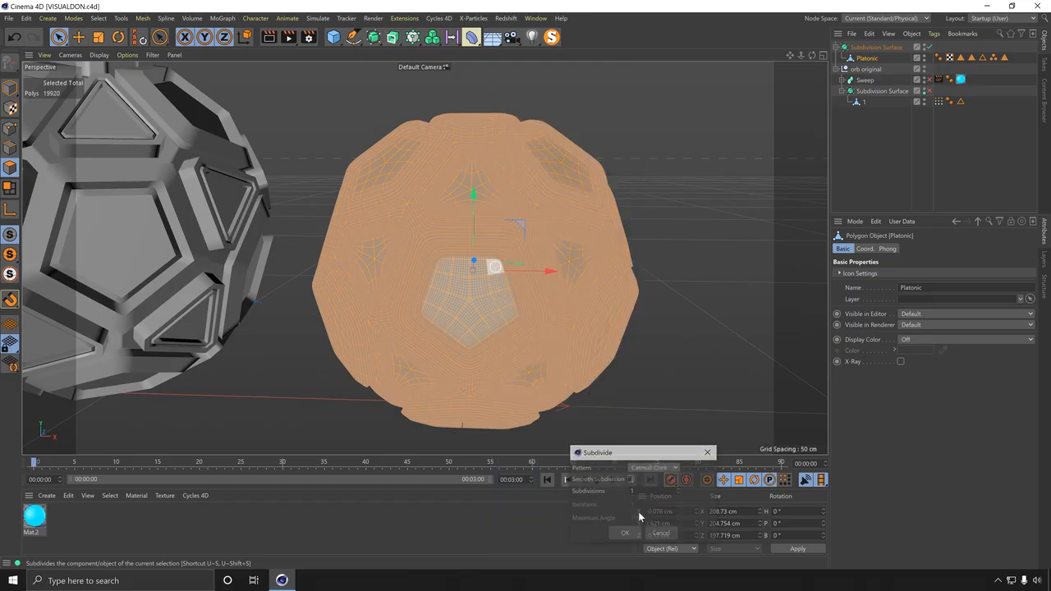
click(625, 533)
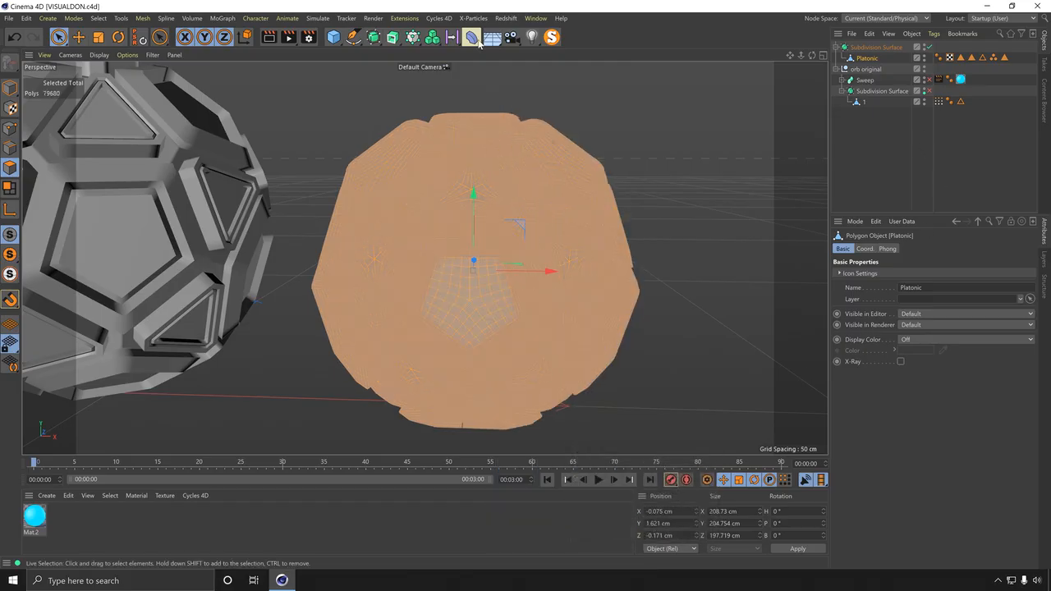
click(882, 110)
alt+drag(476, 242, 526, 290)
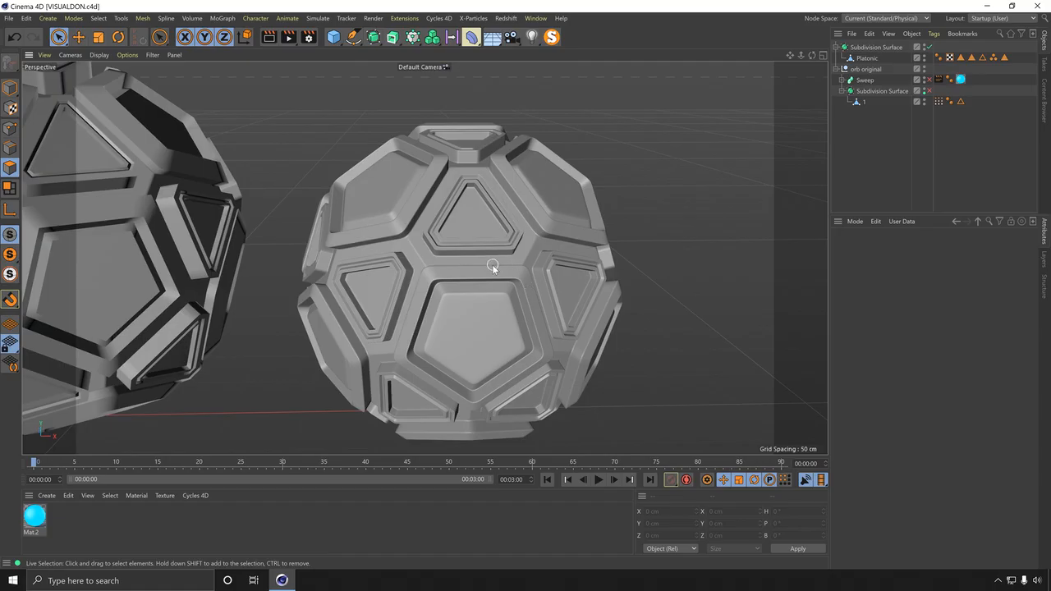
click(864, 58)
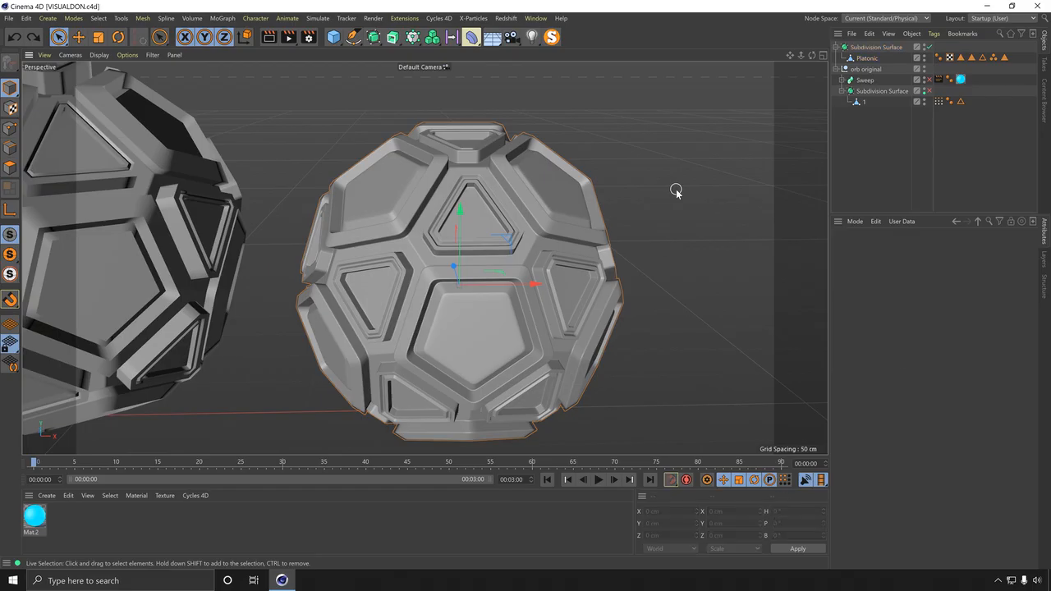
Step: Undo the subdivisions and Subdivision Surface change, and switch the display back to Gouraud shading with lines
key(ctrl+z)
key(ctrl+z)
key(ctrl+z)
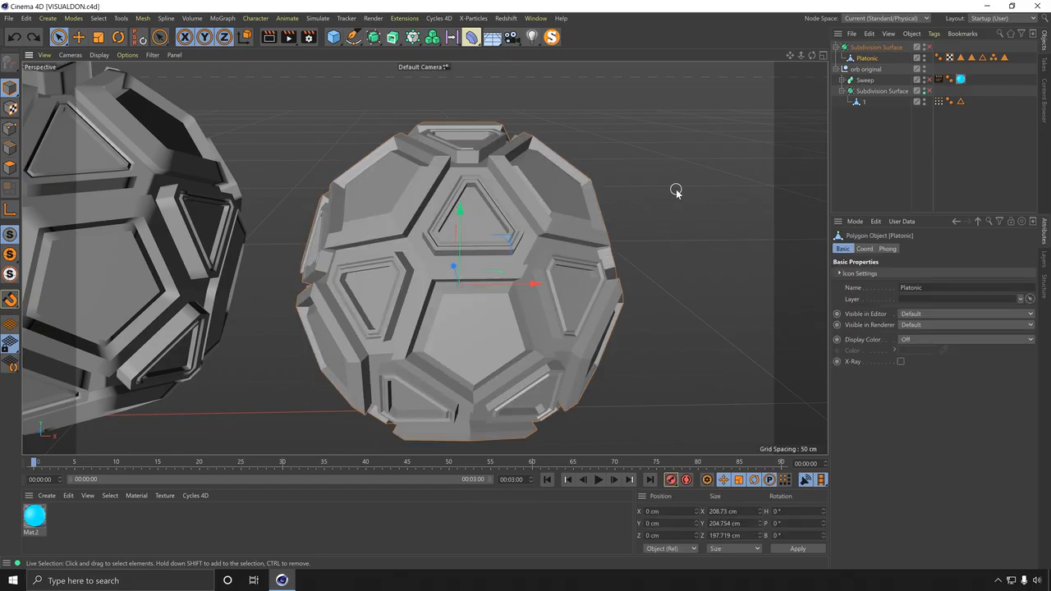
key(ctrl+z)
key(ctrl+z)
key(ctrl+z)
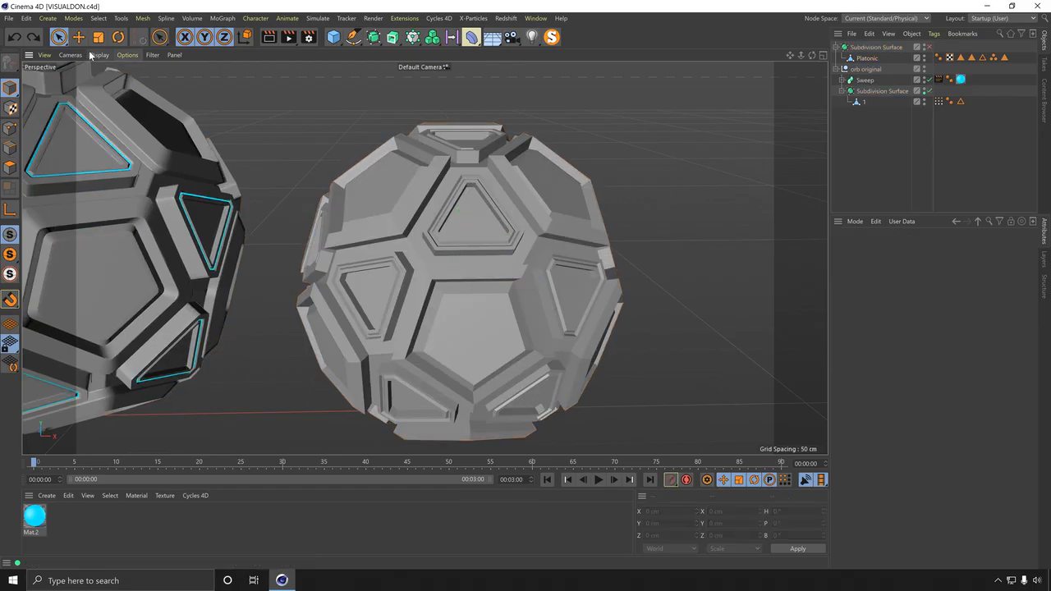
click(92, 55)
click(112, 79)
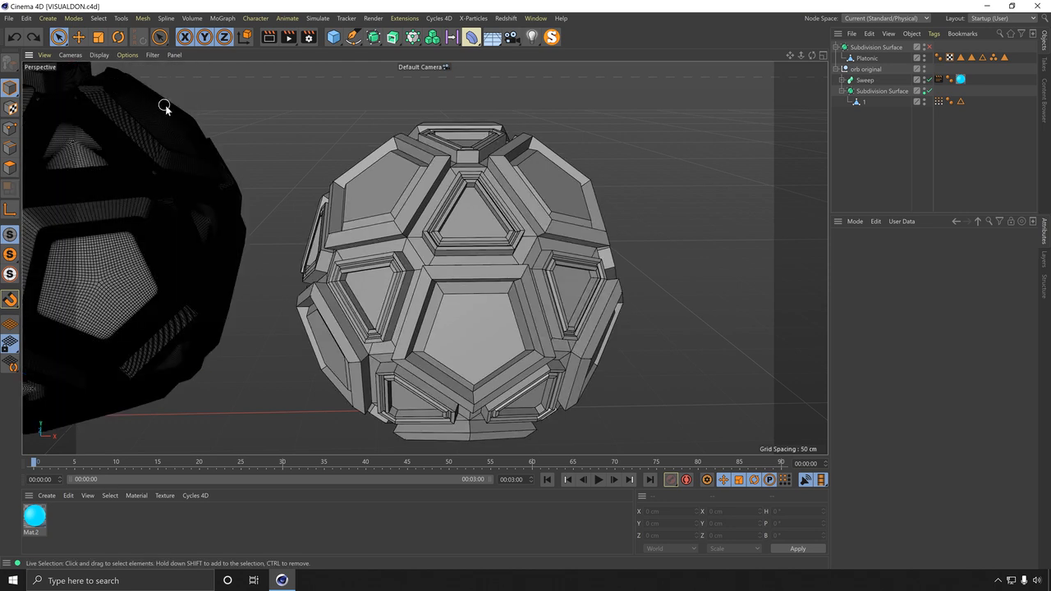
Step: Duplicate the Platonic object and hide the copy in both the editor and the renderer
scroll(519, 225, up, 4)
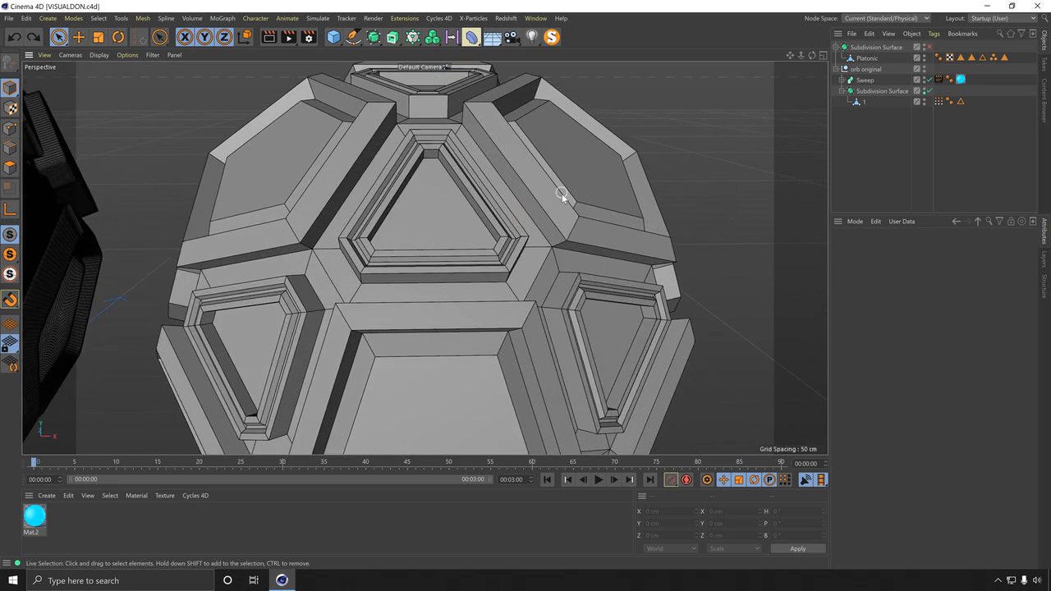
mouse_move(558, 203)
alt+mouse_down()
mouse_move(484, 208)
mouse_move(545, 204)
alt+mouse_up()
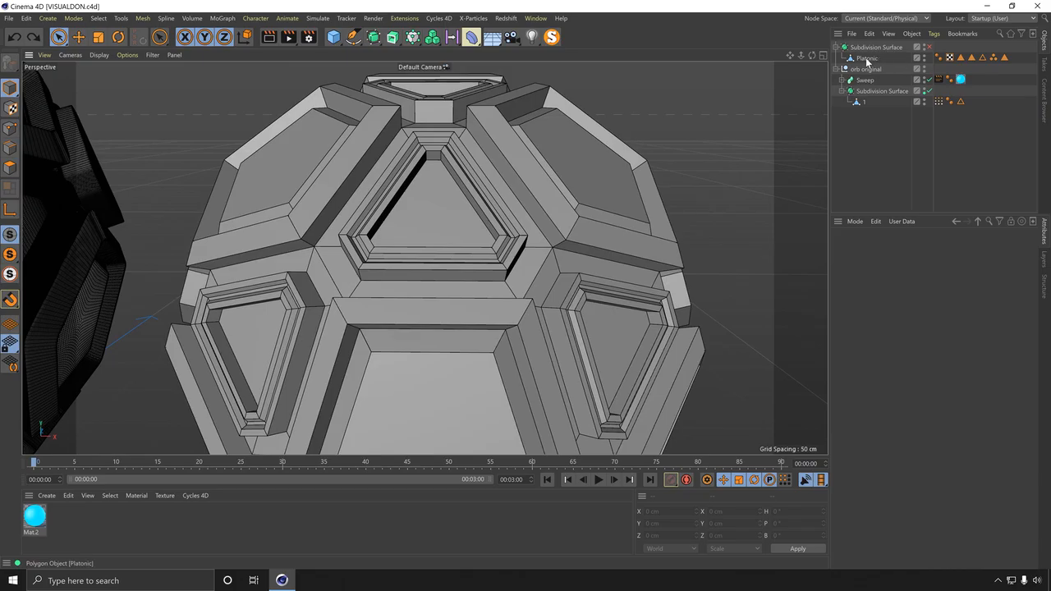
ctrl+drag(867, 62, 868, 74)
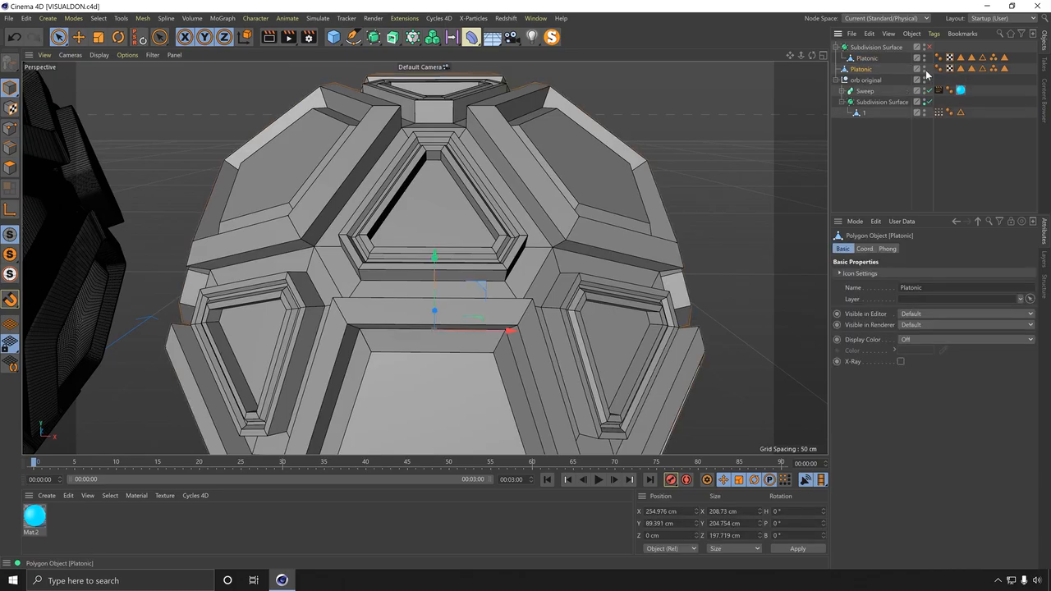
alt+double_click(925, 72)
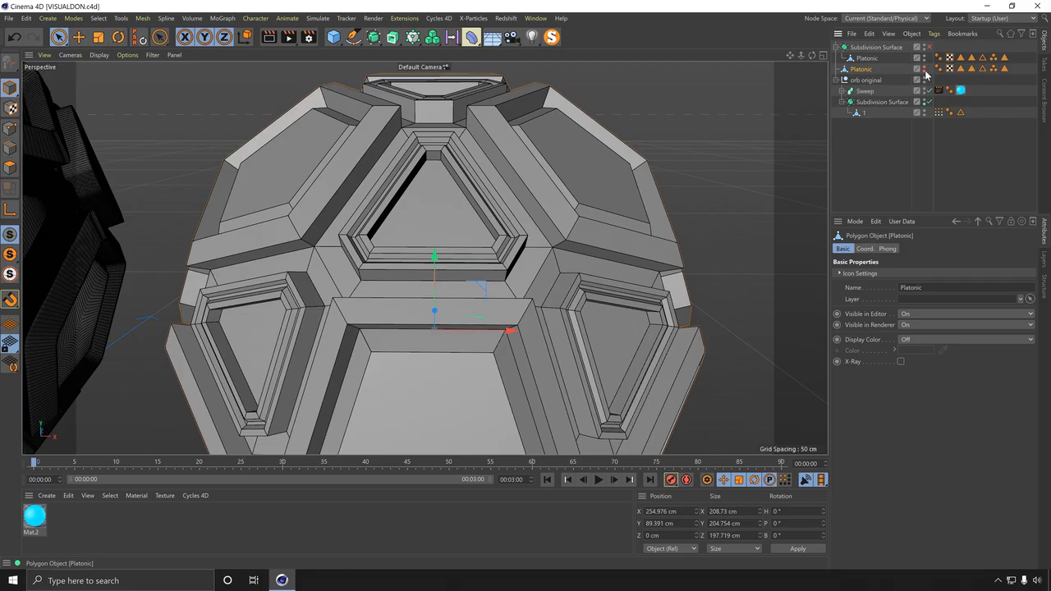
click(869, 59)
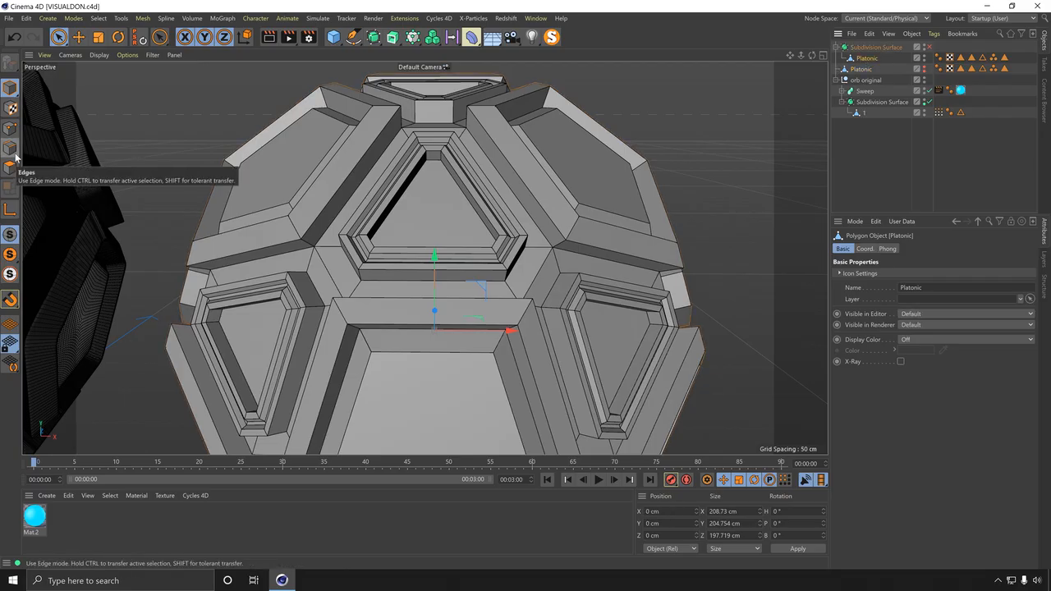
Step: Select all of the Platonic's edges in Edge mode and start the Bevel tool on them
click(14, 154)
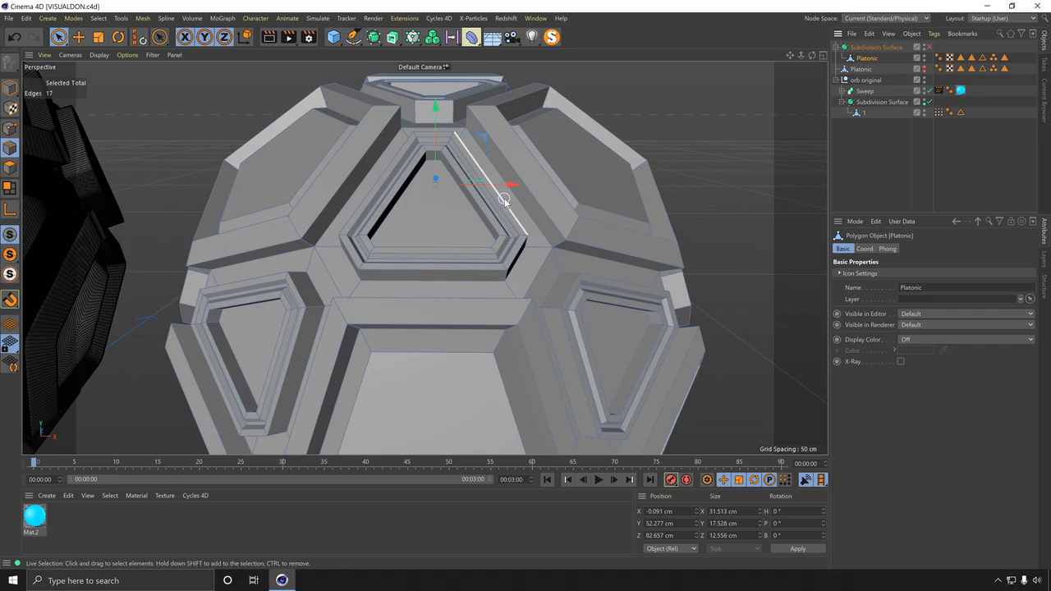
key(ctrl+a)
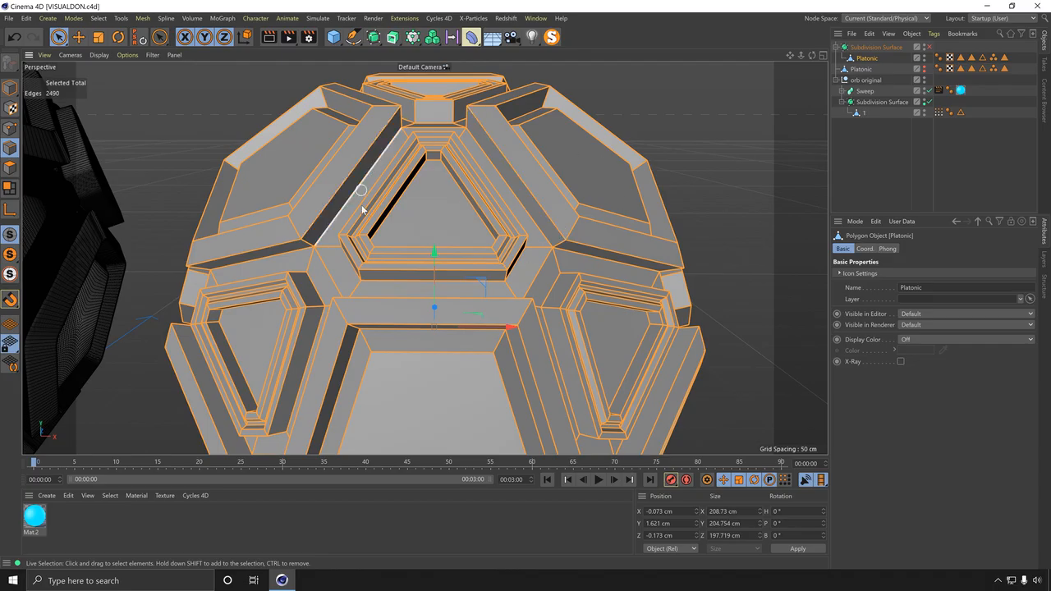
alt+middle_drag(441, 215, 435, 266)
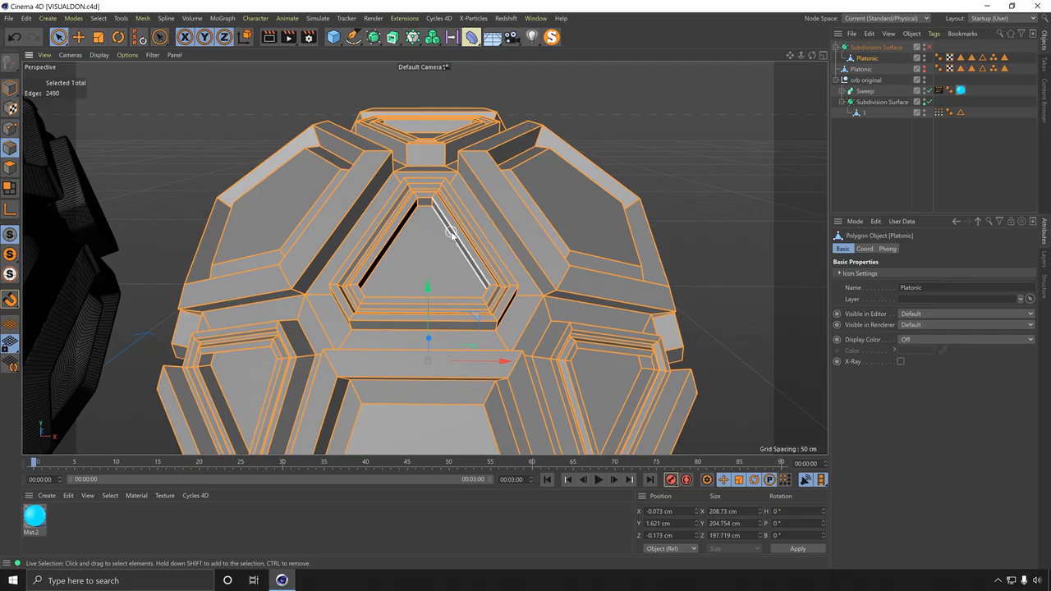
alt+drag(450, 232, 617, 213)
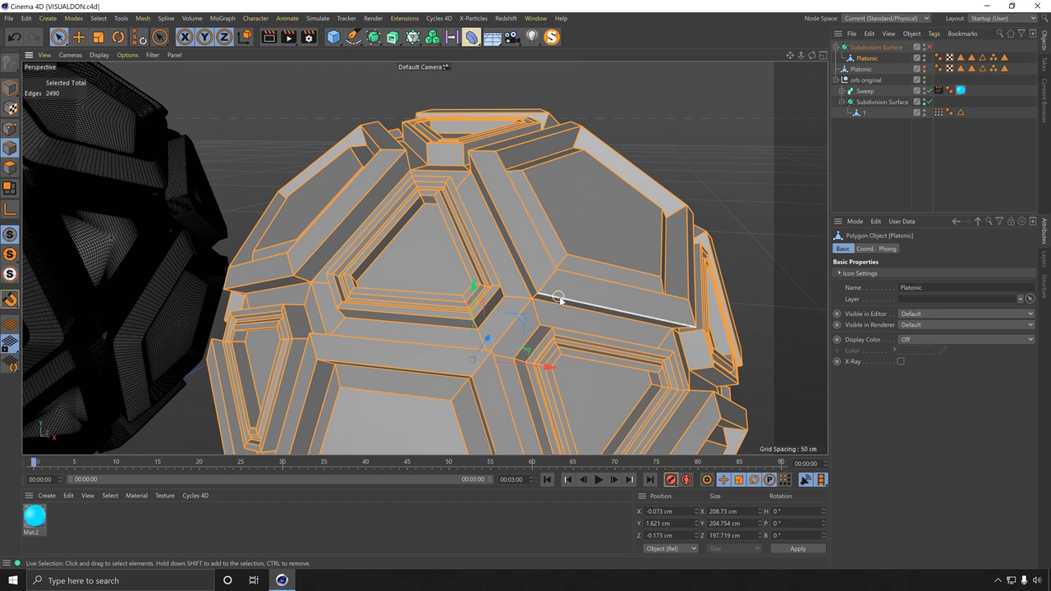
alt+right_drag(475, 309, 535, 271)
alt+drag(424, 258, 545, 255)
right_click(530, 264)
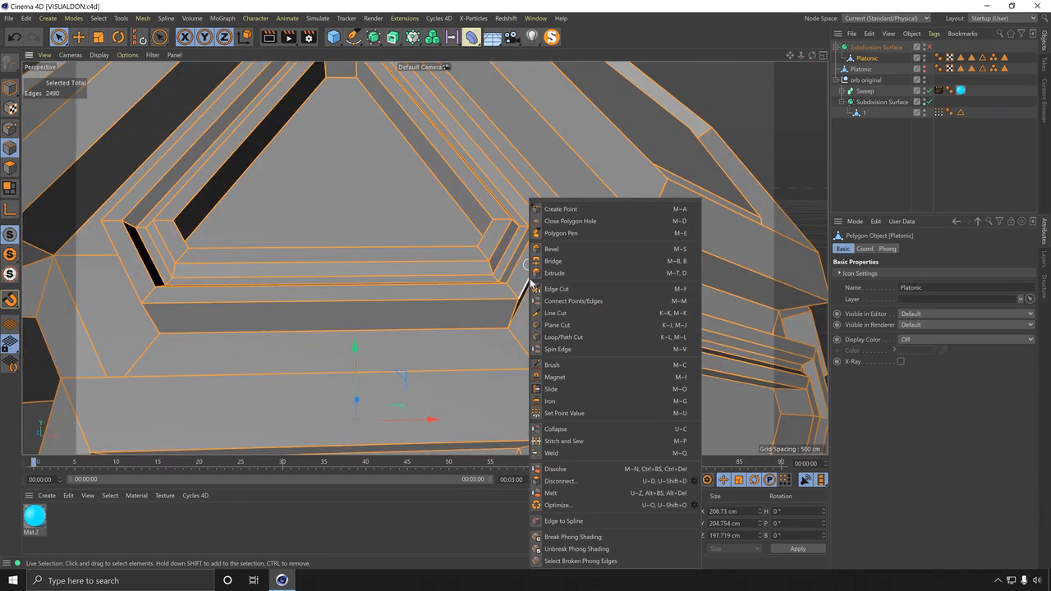
click(550, 248)
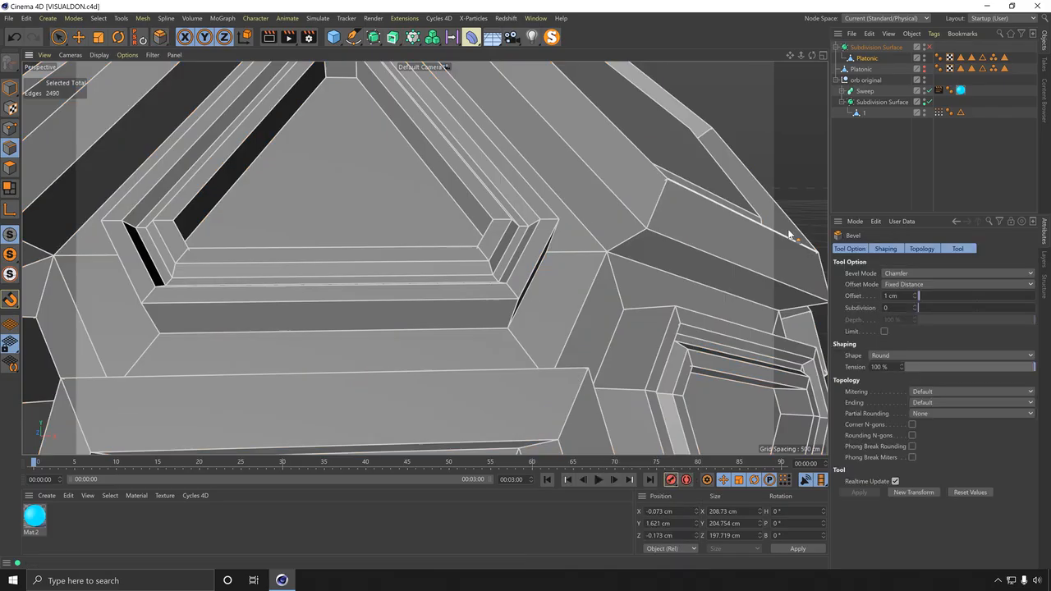
Step: Bevel the selected edges with a 0.2 cm chamfer offset
alt+right_drag(550, 249, 539, 287)
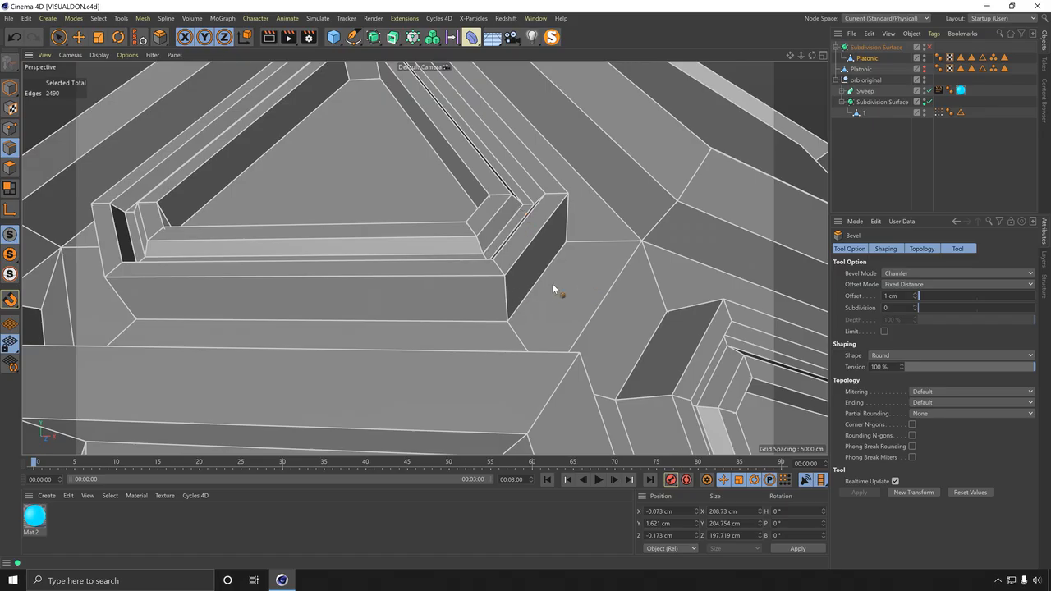
drag(553, 285, 578, 285)
alt+drag(424, 257, 498, 330)
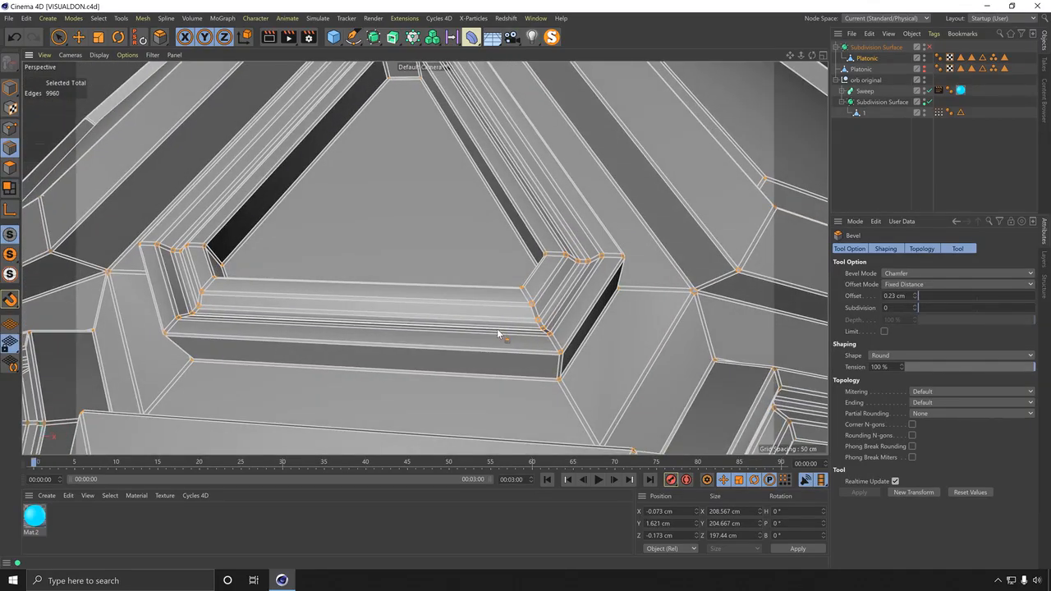
key(ctrl+z)
double_click(896, 296)
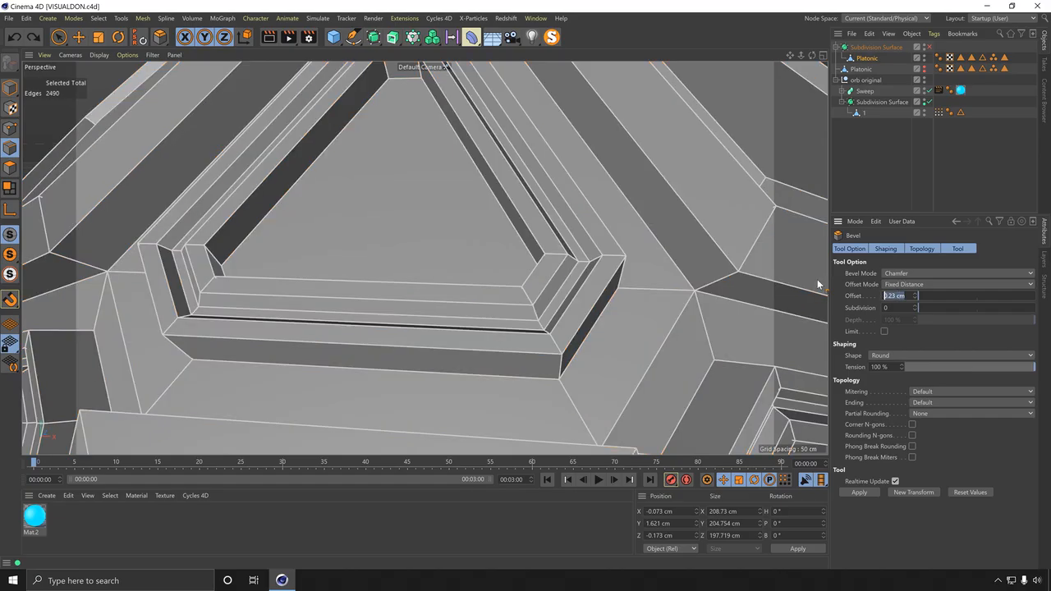
text(0.2)
key(Return)
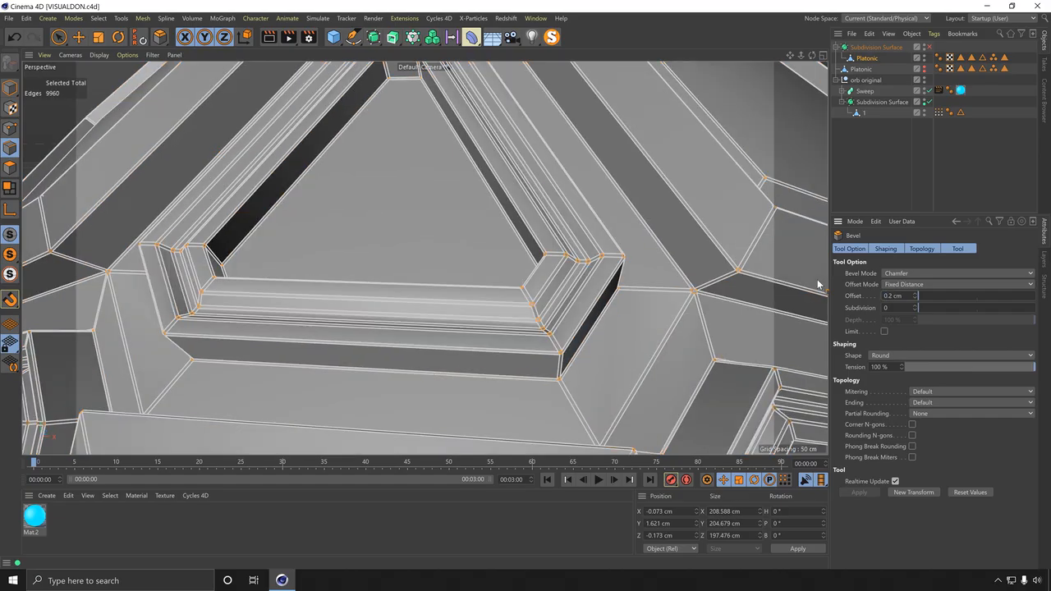
Step: Deselect the Platonic and switch the viewport display to Gouraud Shading
click(850, 154)
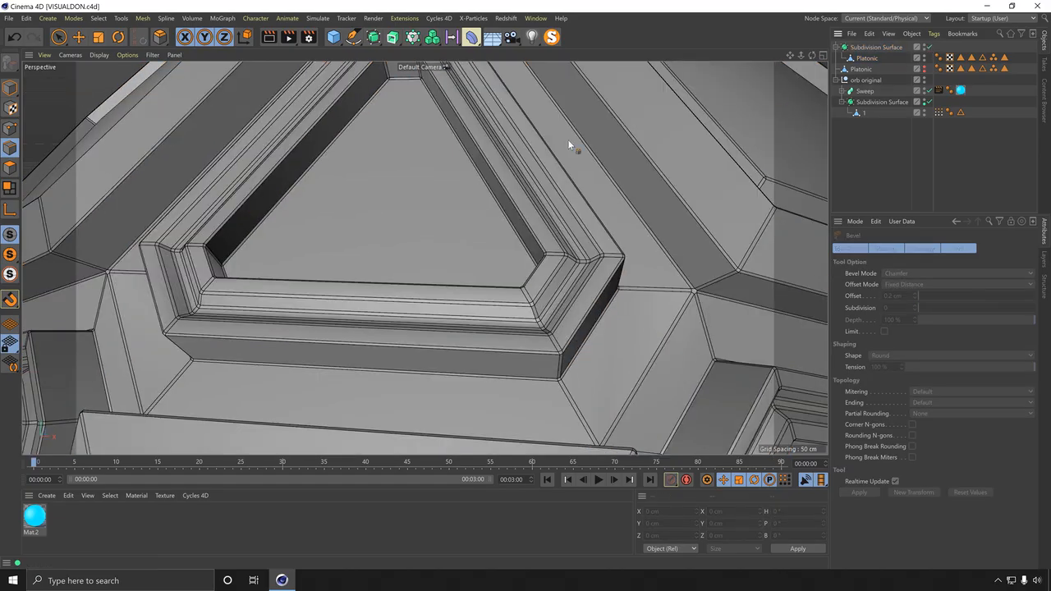
scroll(332, 246, down, 9)
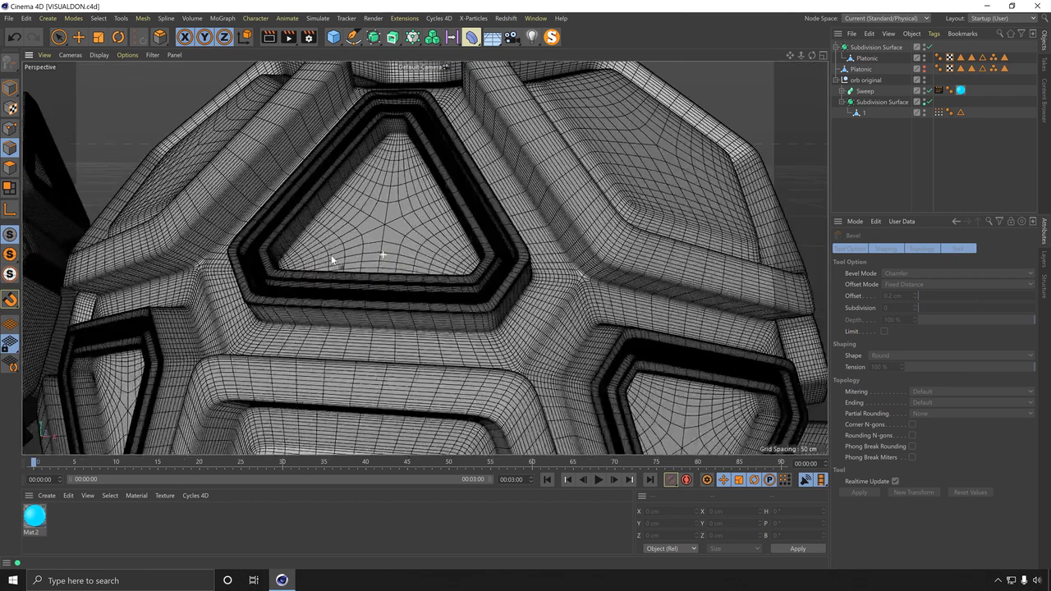
alt+drag(317, 274, 476, 267)
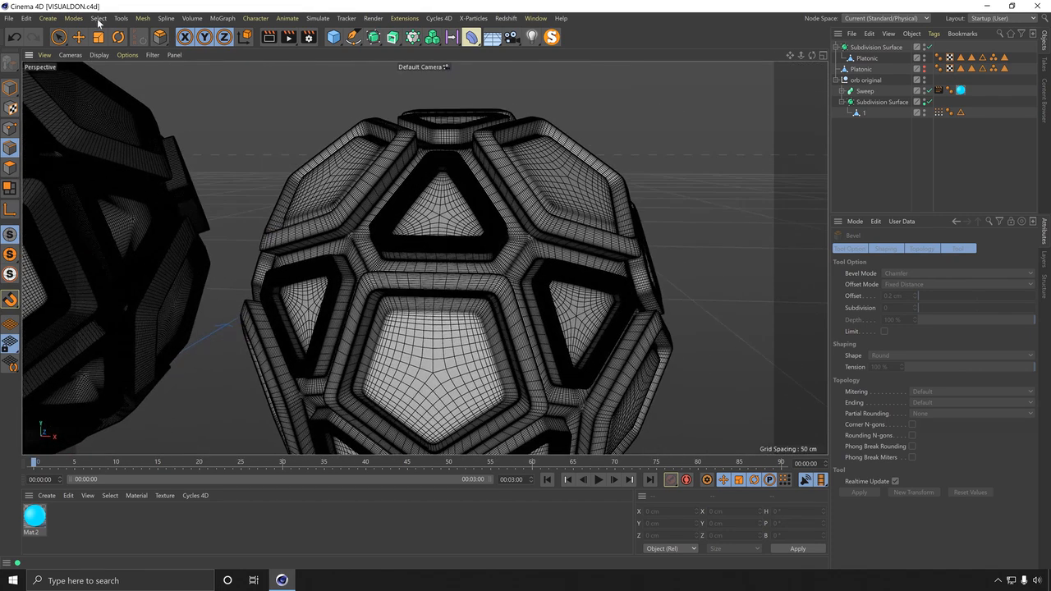
click(71, 55)
mouse_move(100, 55)
click(115, 72)
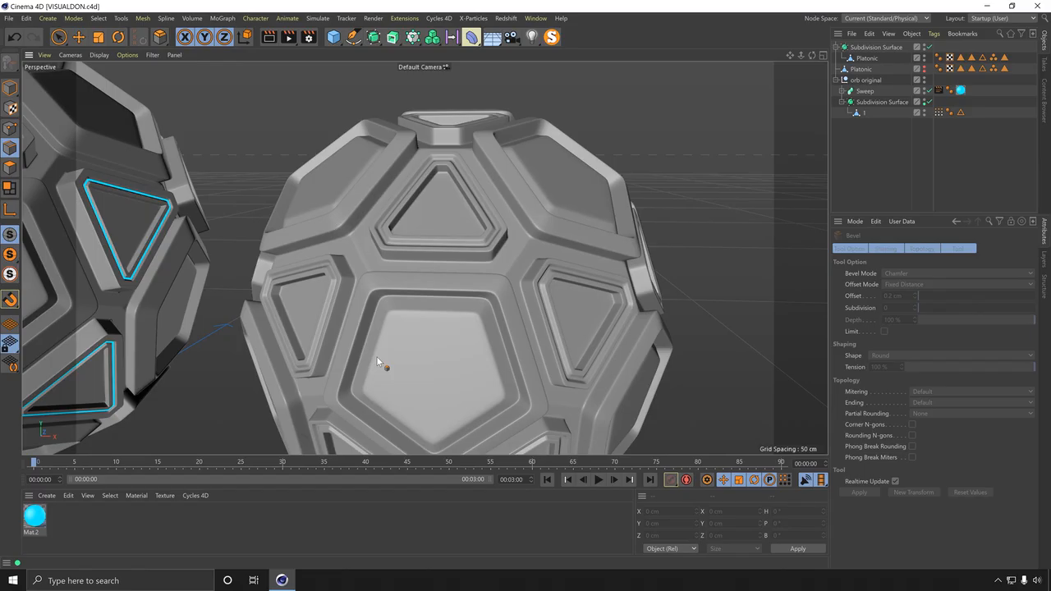
Step: Turn off the Subdivision Surface over the beveled Platonic to compare it with the original orb
alt+drag(376, 355, 443, 307)
alt+drag(500, 369, 509, 260)
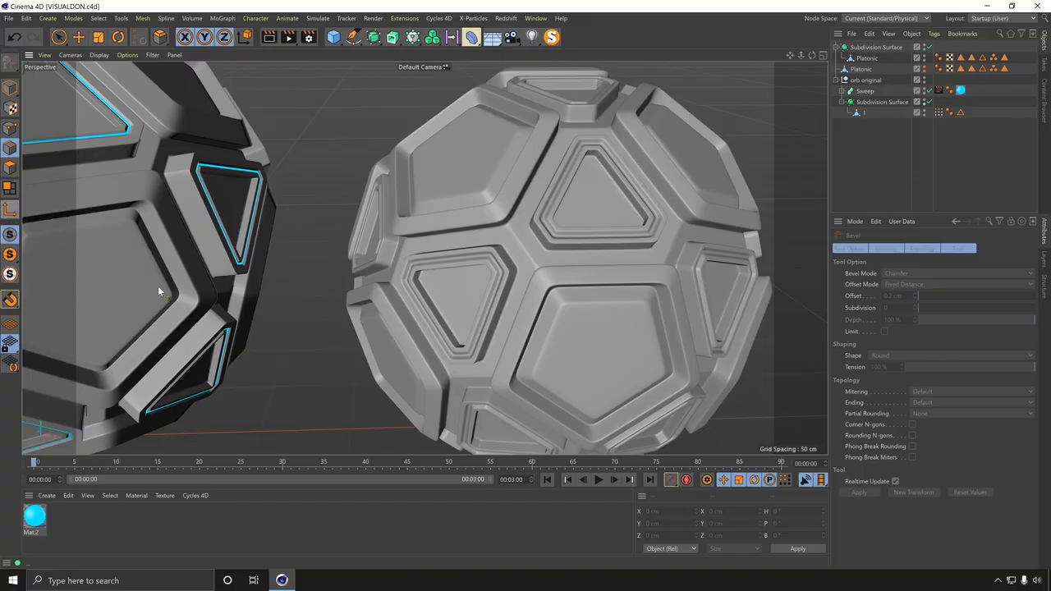
alt+drag(161, 291, 641, 220)
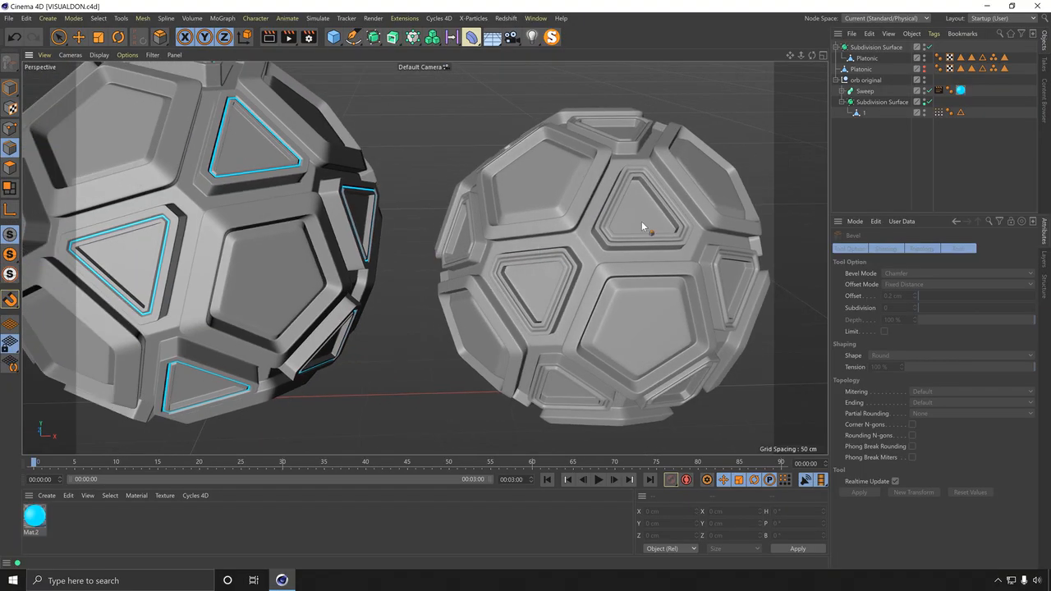
click(928, 47)
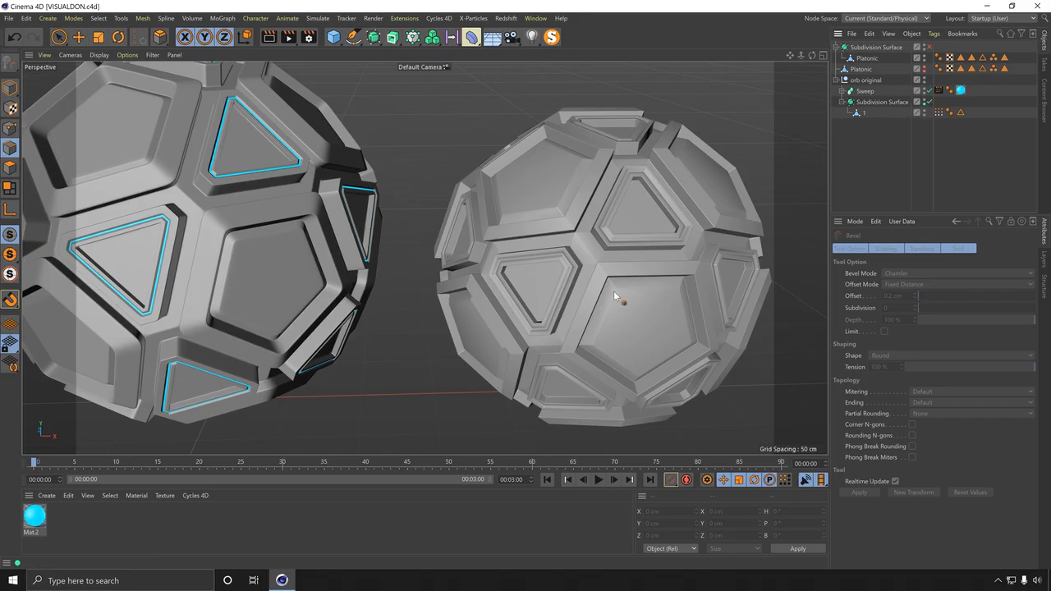
Step: Turn off the original orb's Subdivision Surface and switch the display to Gouraud Shading with lines
click(928, 102)
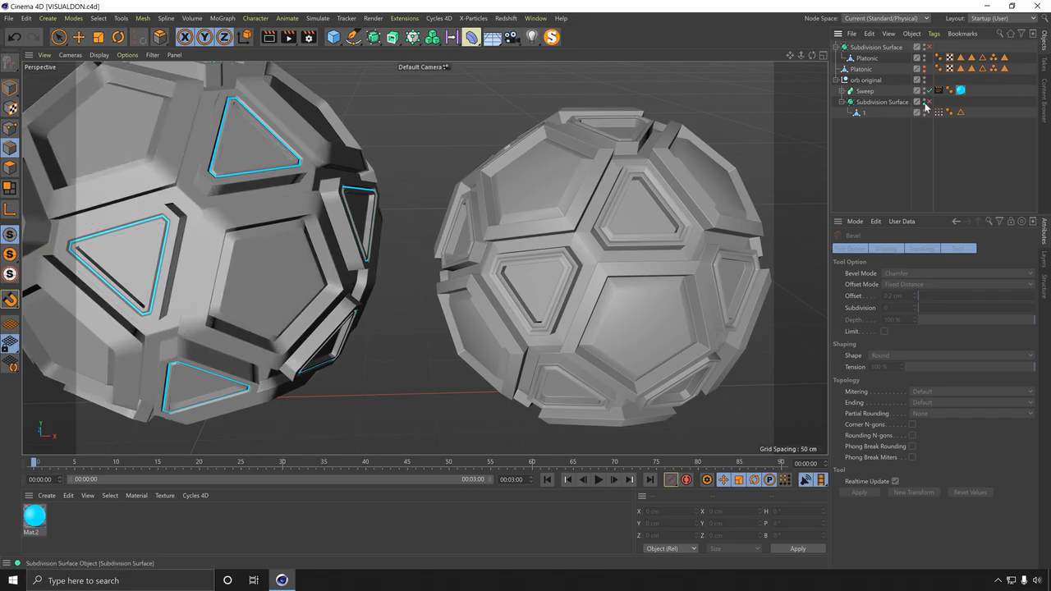
click(861, 114)
alt+drag(278, 189, 230, 205)
click(12, 88)
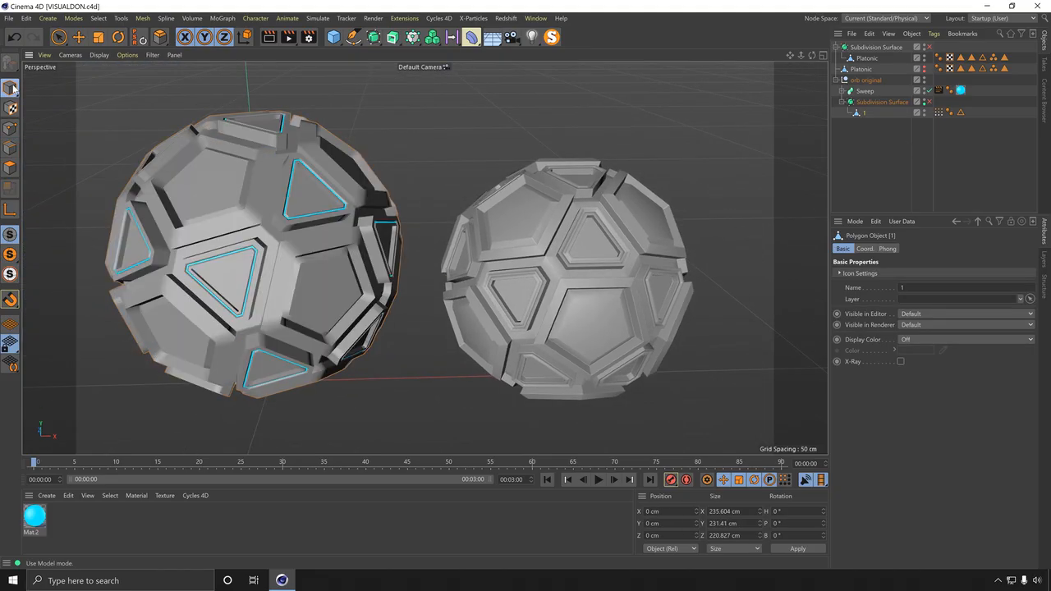
click(100, 55)
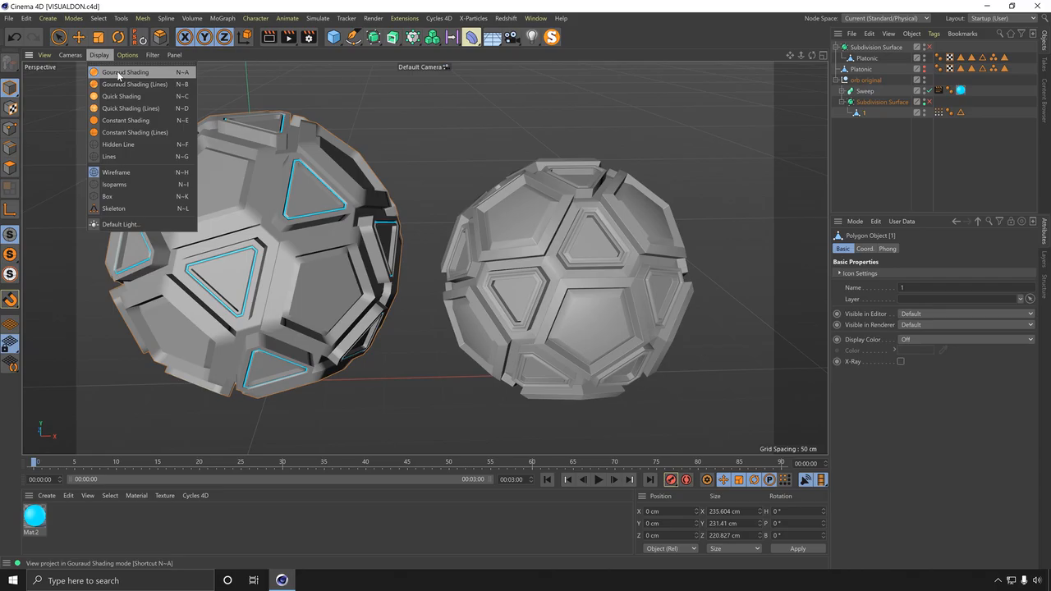
click(123, 82)
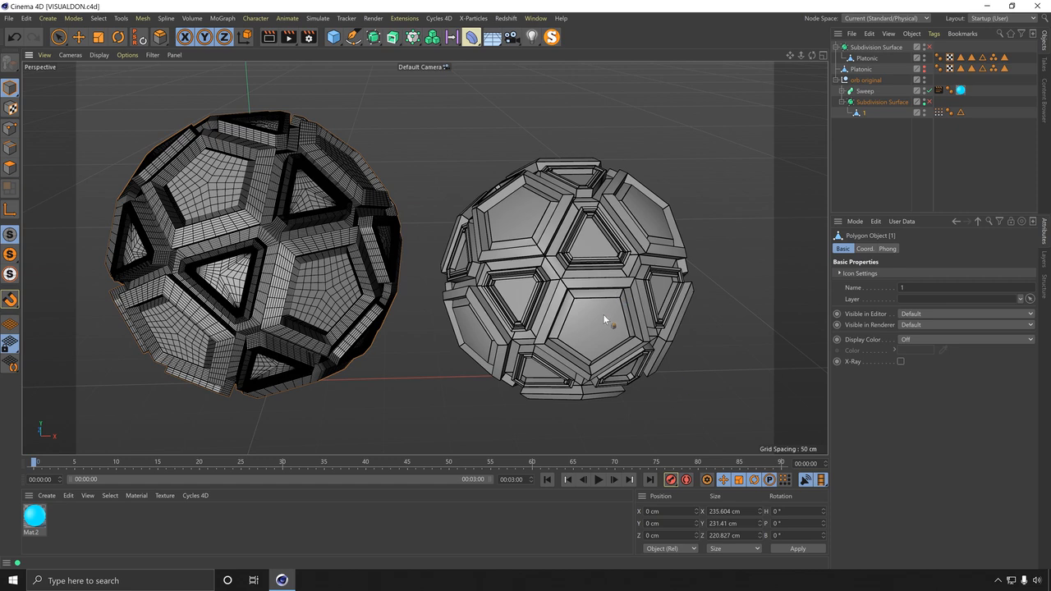
Step: Undo the last two changes
alt+middle_drag(646, 246, 607, 248)
alt+right_drag(576, 260, 667, 190)
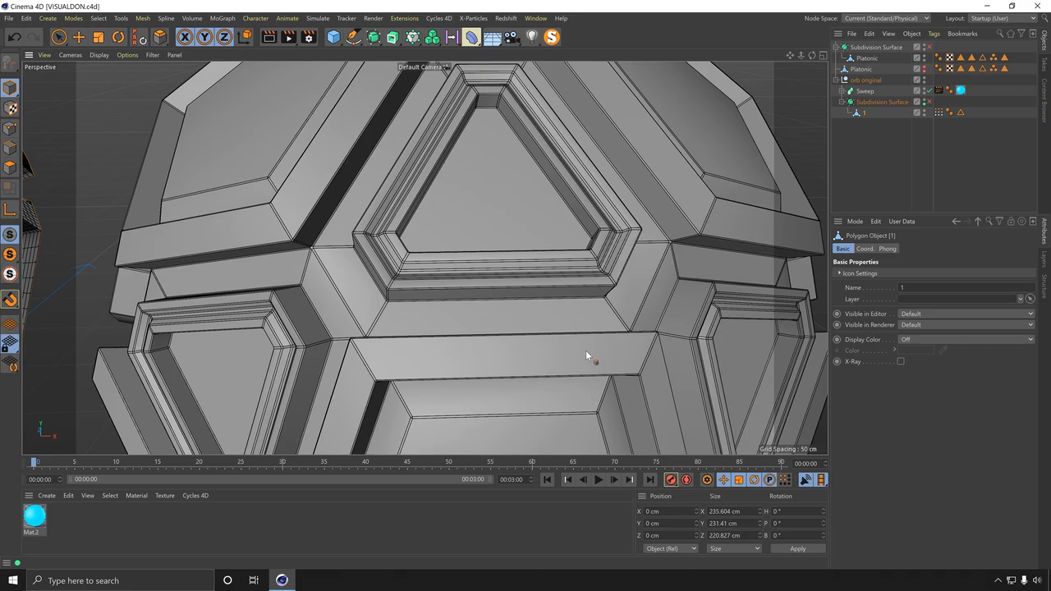
key(ctrl+z)
key(ctrl+z)
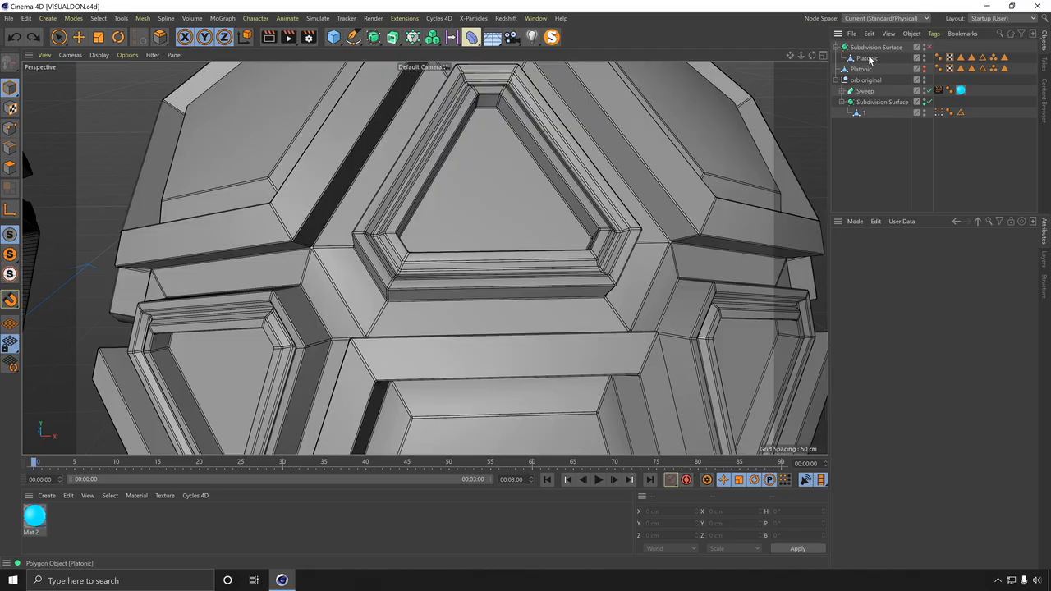
Step: Bevel all of the Platonic's edges with a 0.2 cm offset and 1 subdivision
click(866, 58)
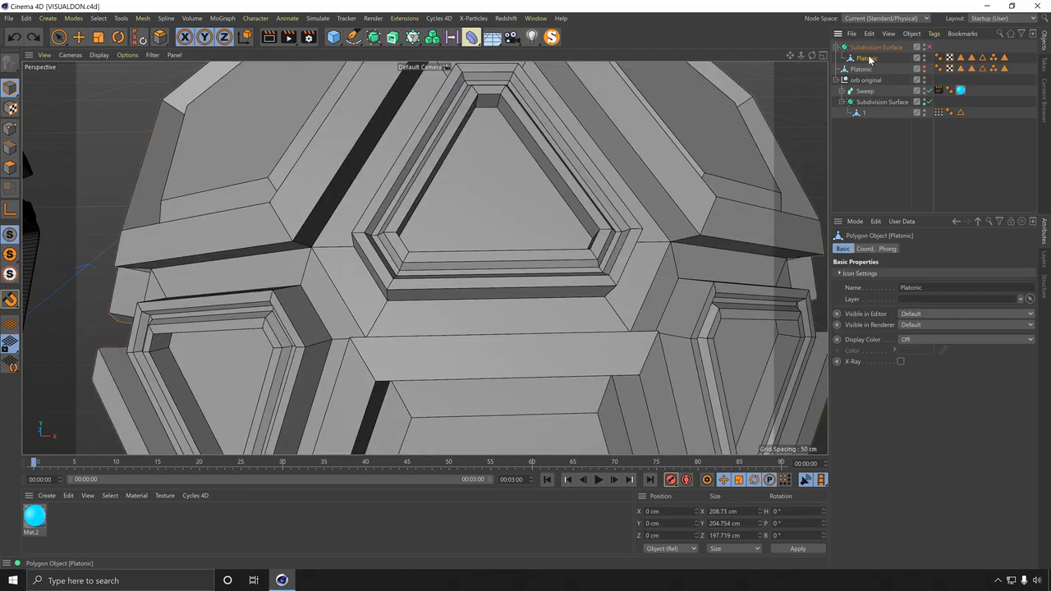
click(9, 147)
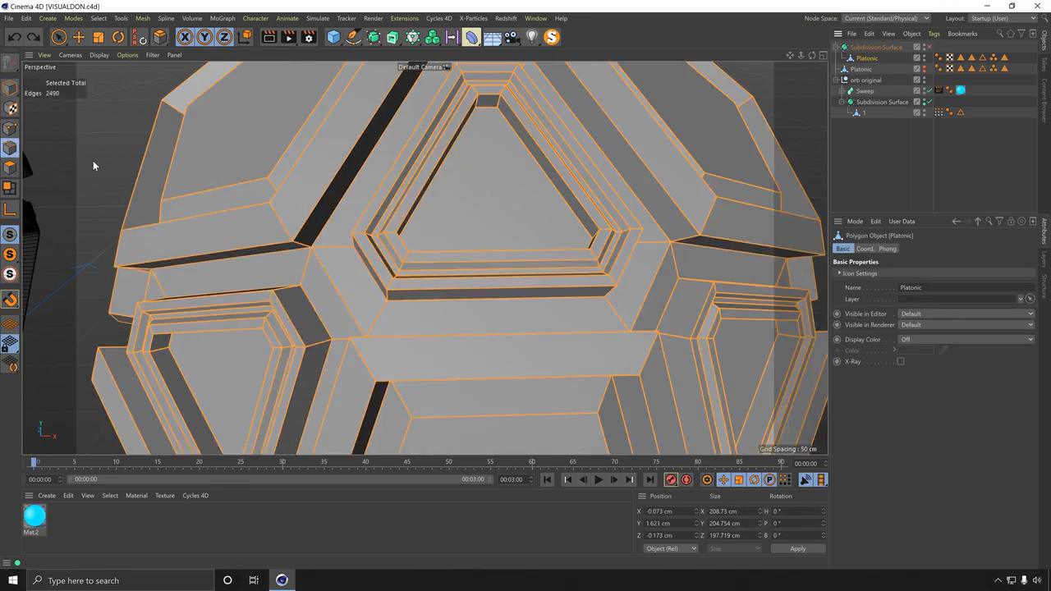
alt+middle_drag(609, 251, 516, 235)
scroll(517, 234, up, 5)
right_click(525, 232)
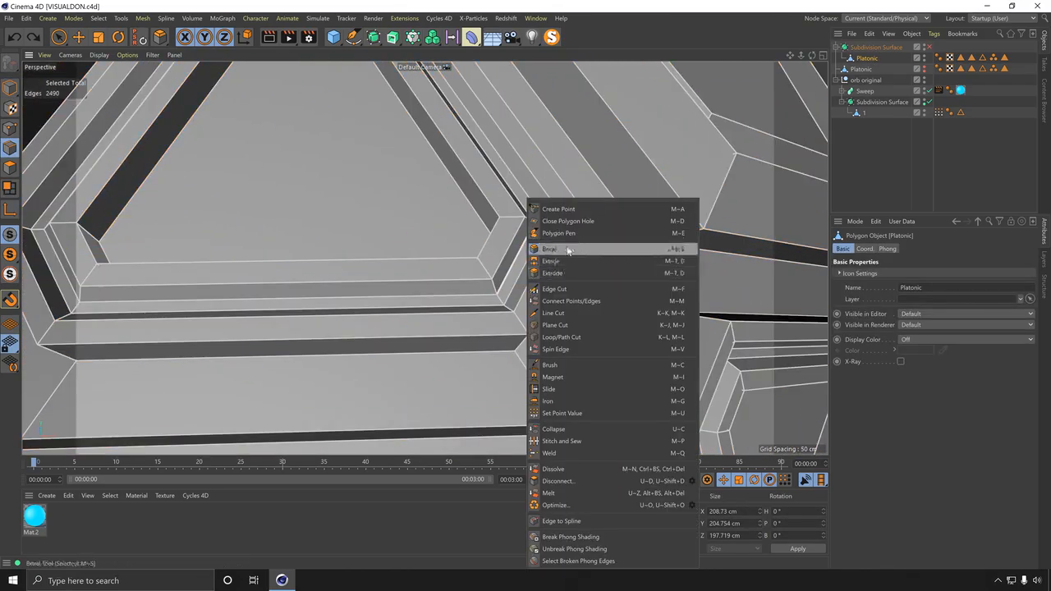
click(568, 249)
alt+drag(534, 283, 461, 269)
alt+drag(544, 329, 519, 300)
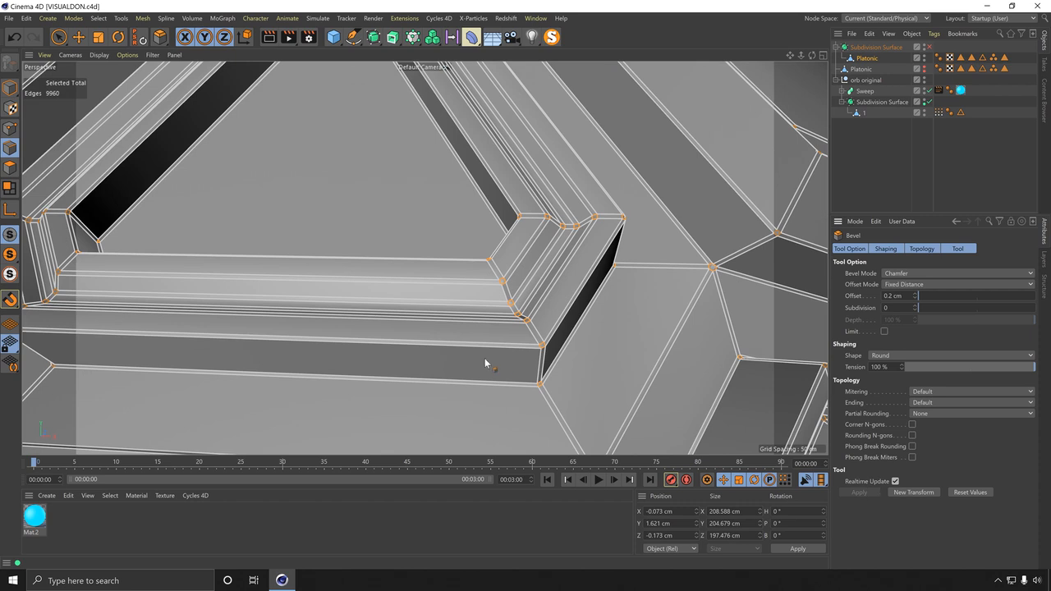
scroll(502, 356, up, 4)
alt+drag(526, 350, 535, 315)
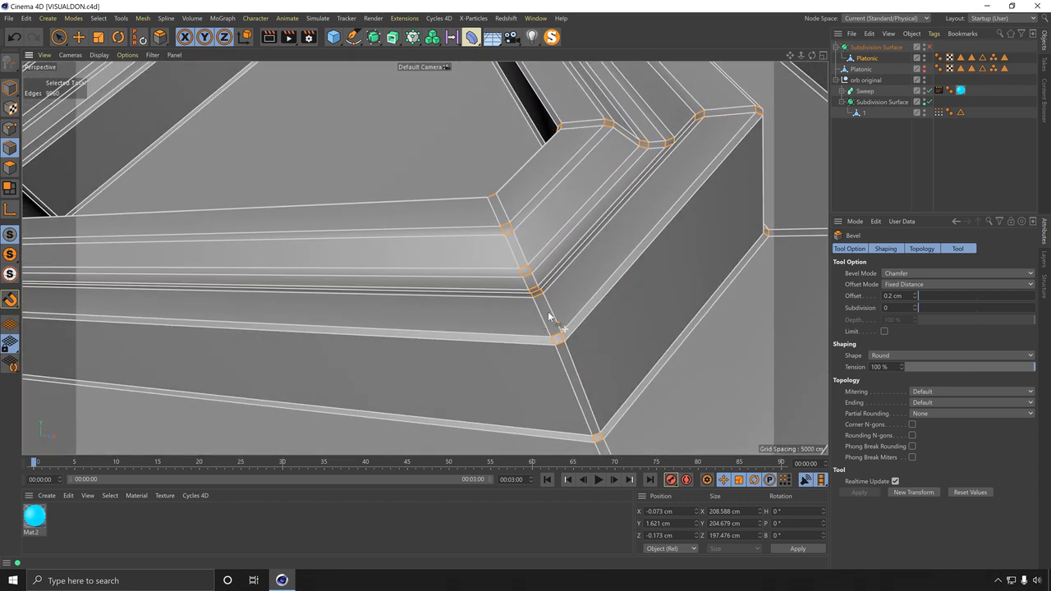
click(886, 308)
text(1)
key(Return)
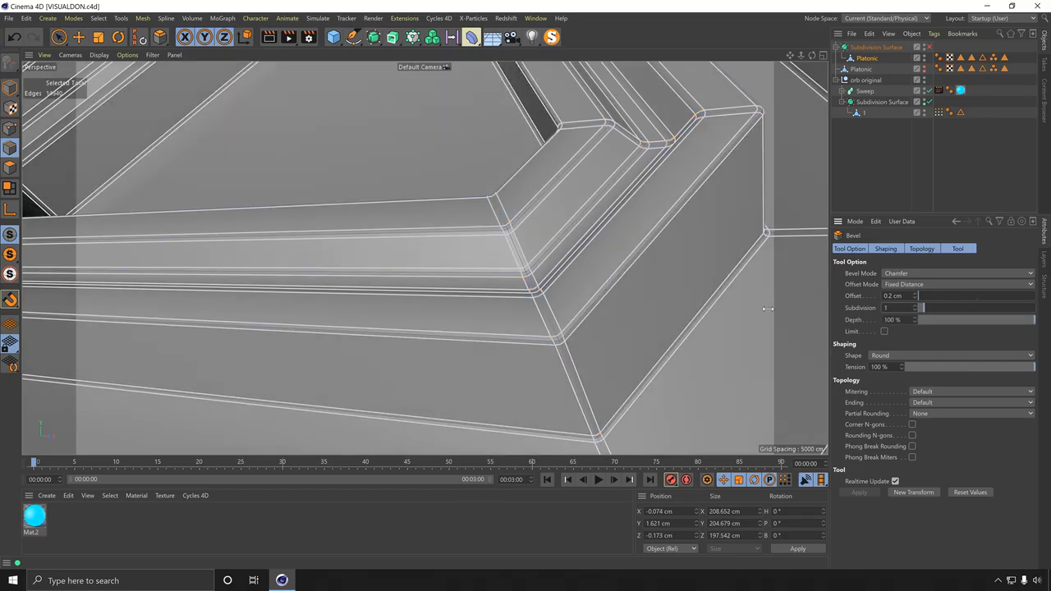
Step: Try to set the bevel subdivision to 2 and then 3
mouse_move(533, 339)
alt+mouse_down()
mouse_move(642, 333)
mouse_move(530, 356)
alt+mouse_up()
text(2)
key(Return)
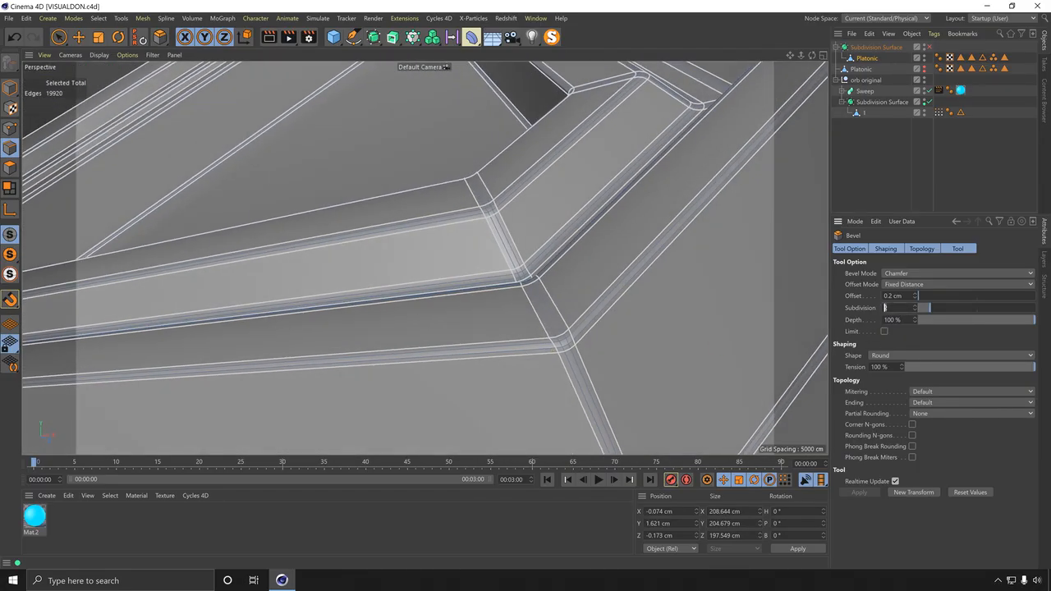
text(3)
key(Return)
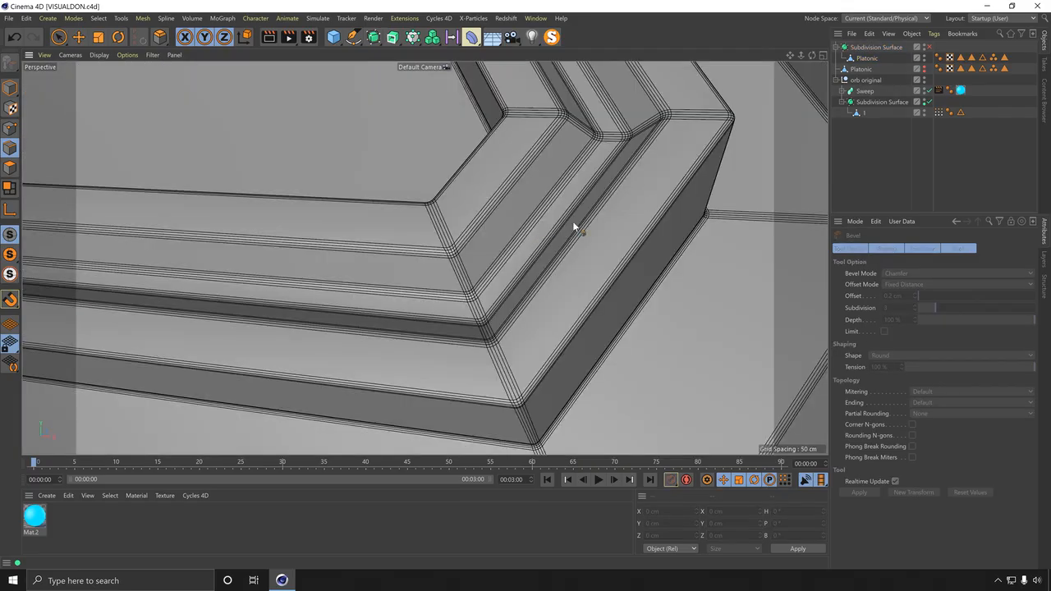
Step: Re-enable the Subdivision Surface on the beveled Platonic
click(928, 47)
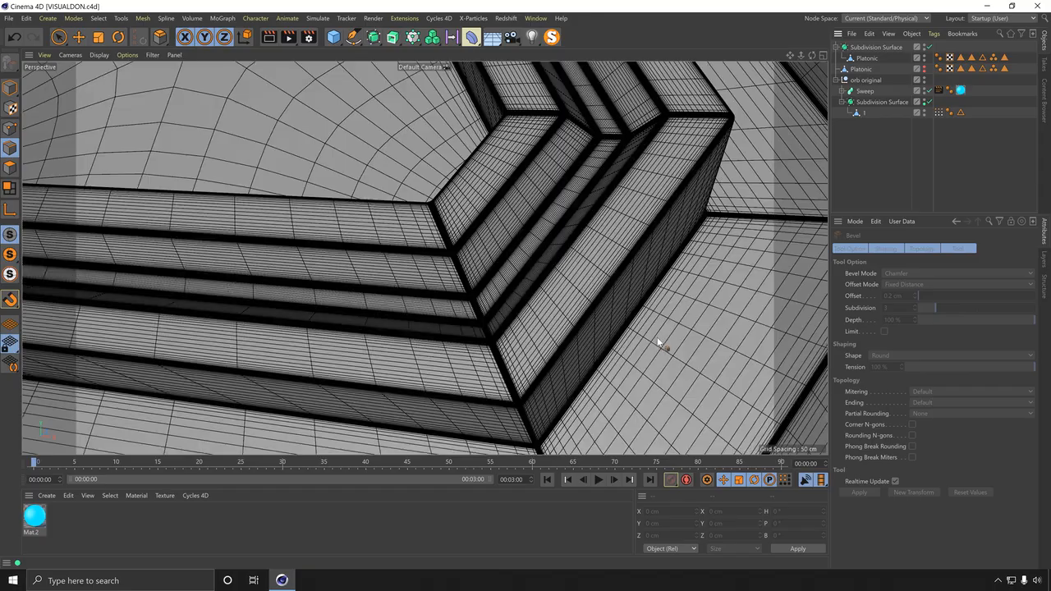
mouse_move(605, 318)
alt+right_down()
mouse_move(541, 328)
mouse_move(522, 347)
alt+right_up()
mouse_move(522, 347)
alt+mouse_down()
mouse_move(551, 281)
mouse_move(574, 329)
mouse_move(481, 340)
mouse_move(604, 292)
mouse_move(593, 290)
mouse_move(604, 342)
alt+mouse_up()
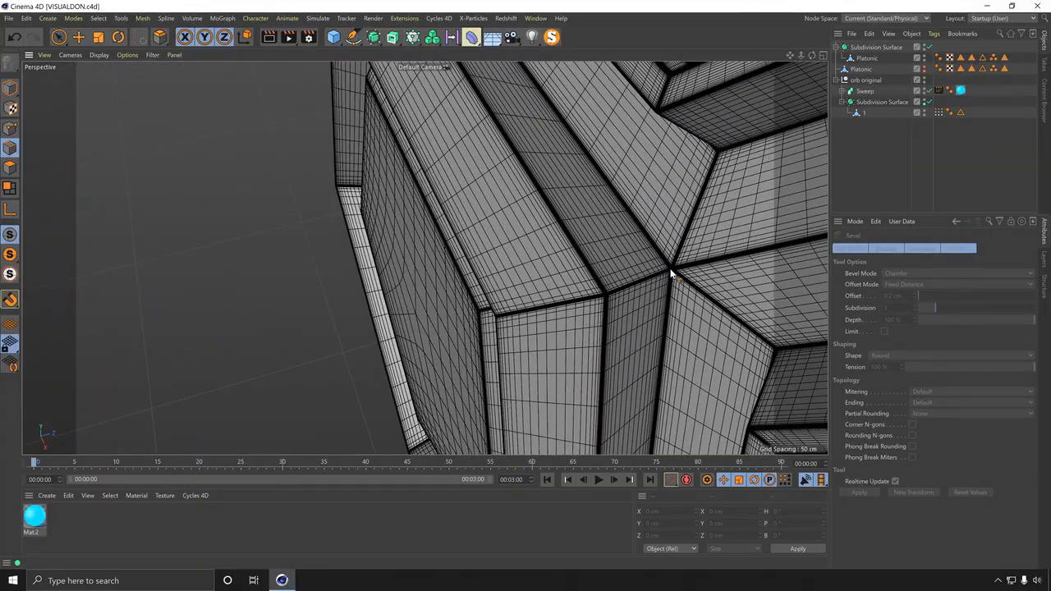
alt+drag(490, 307, 573, 272)
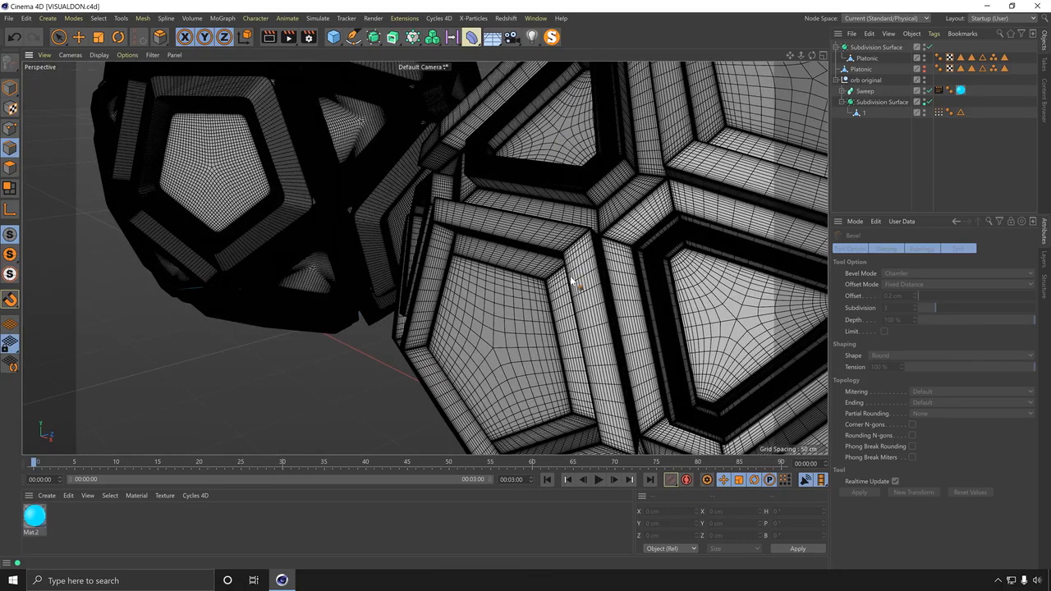
Step: Switch the viewport to Gouraud Shading and deselect all objects
key(n)
key(a)
click(972, 155)
scroll(461, 281, down, 4)
mouse_move(461, 280)
alt+mouse_down()
mouse_move(623, 267)
mouse_move(587, 220)
mouse_move(554, 250)
mouse_move(567, 244)
alt+mouse_up()
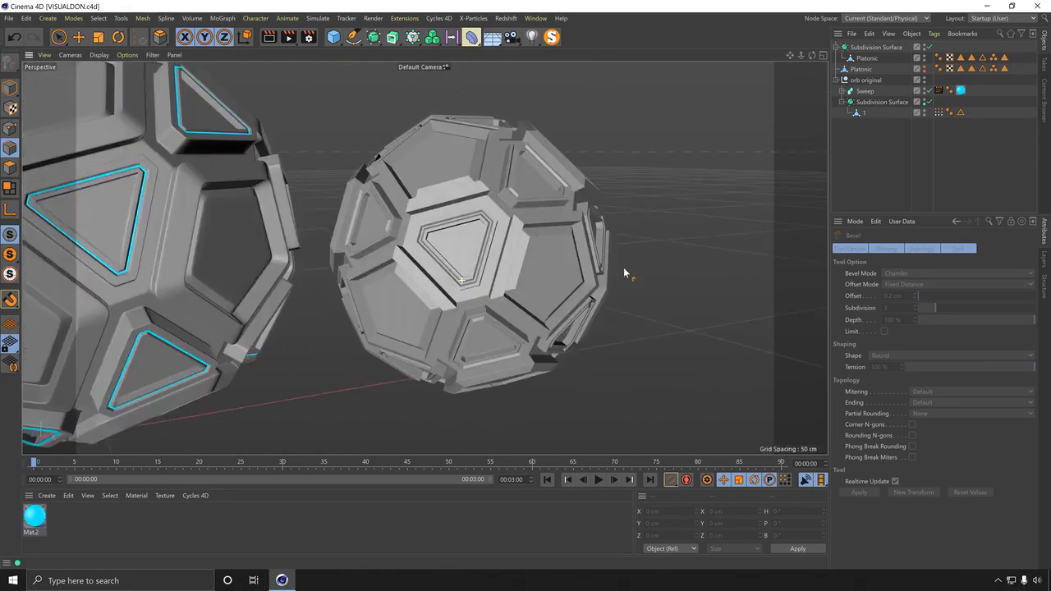
scroll(568, 238, up, 5)
alt+drag(539, 197, 528, 235)
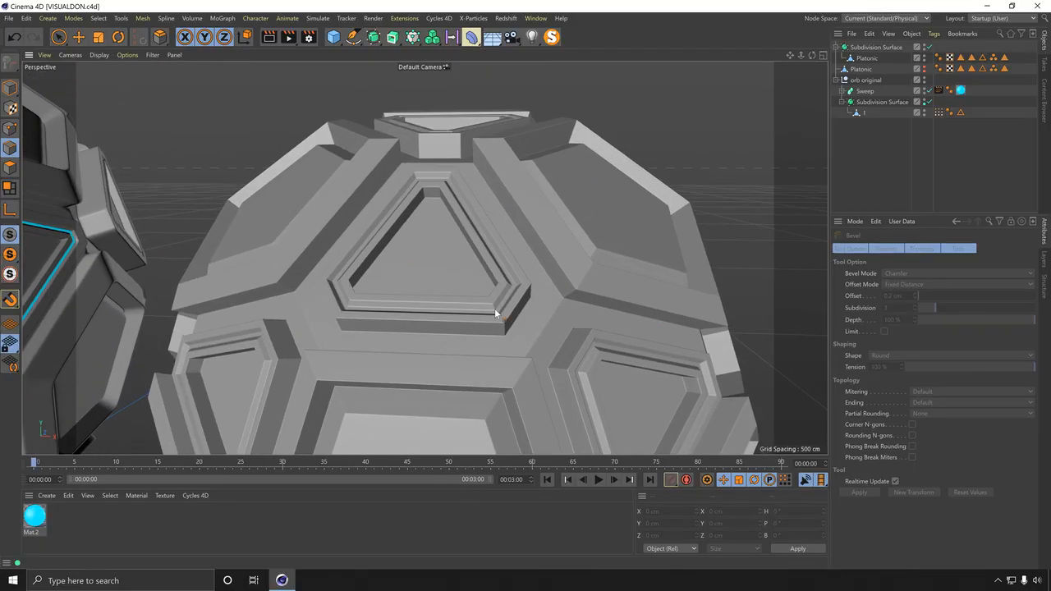
Step: Select the Platonic and toggle off the Subdivision Surface to inspect the beveled edges up close
scroll(526, 346, up, 5)
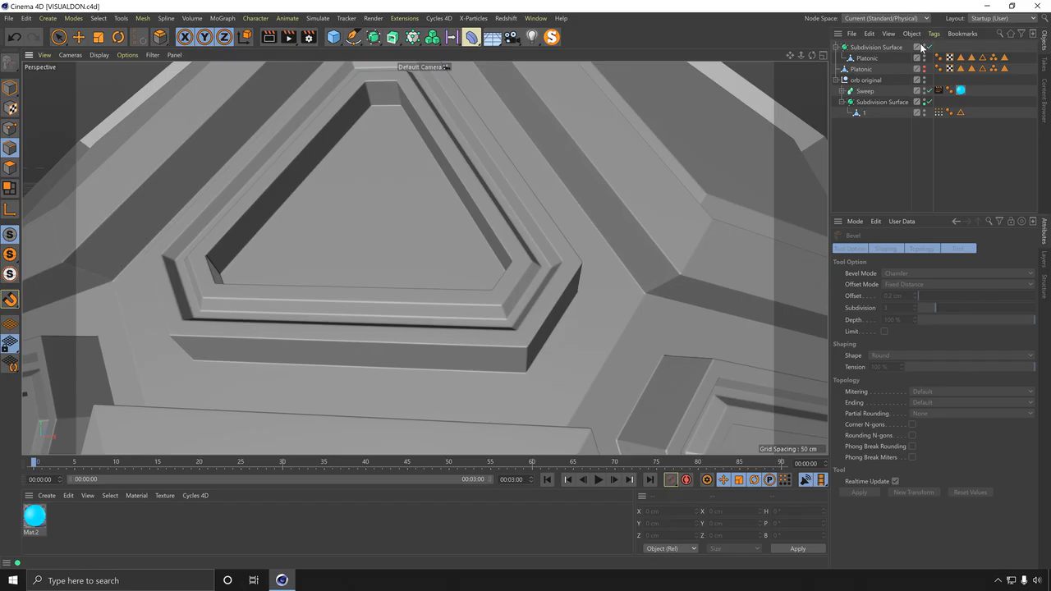
click(867, 58)
click(869, 152)
scroll(518, 347, up, 5)
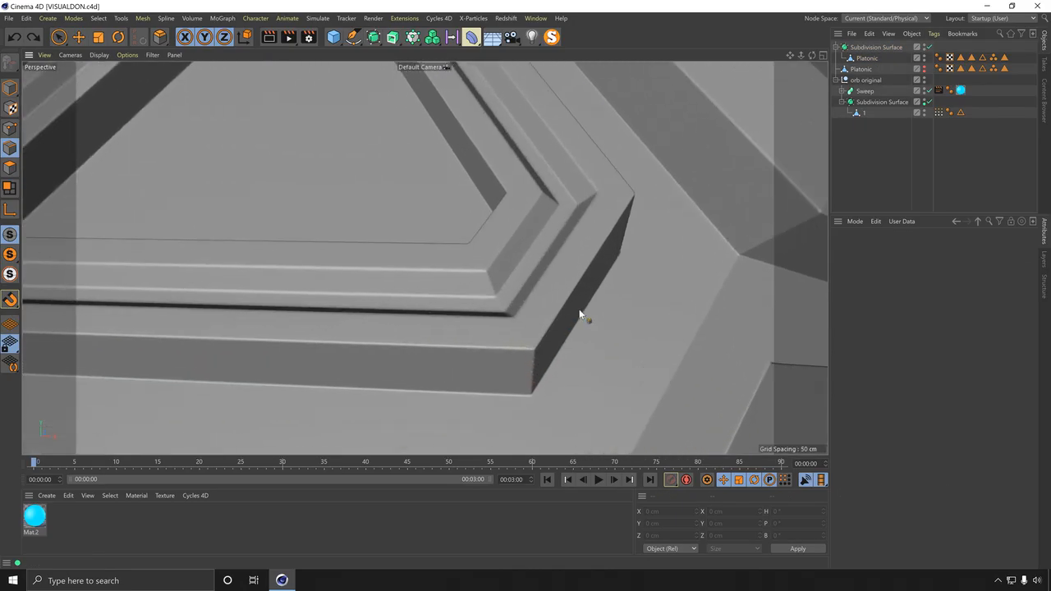
click(561, 305)
key(q)
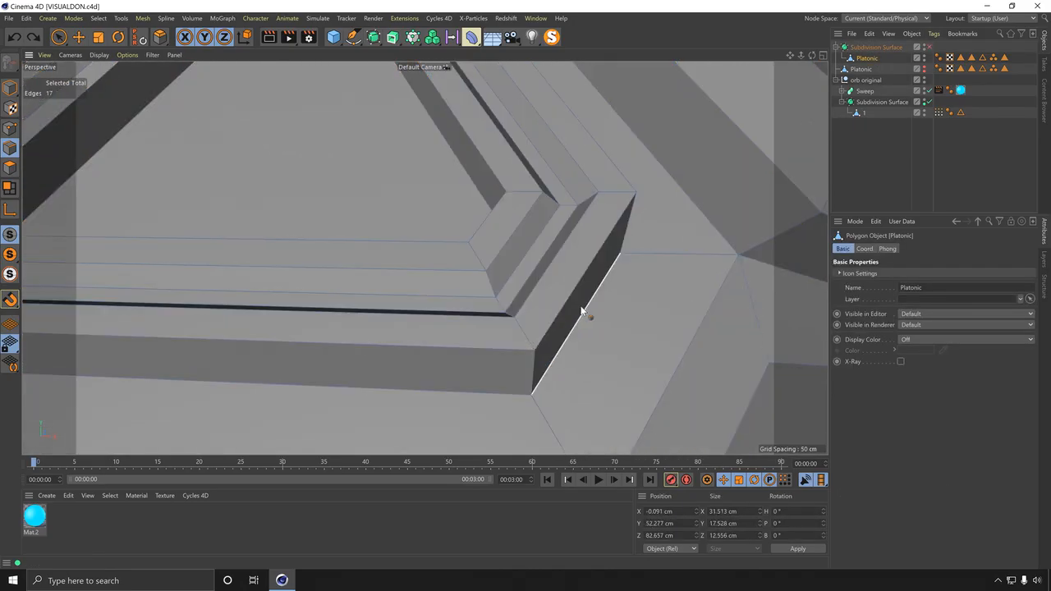
Step: Bevel the Platonic's edges again with 1 subdivision, apply it, and re-enable the Subdivision Surface
right_click(552, 282)
click(575, 249)
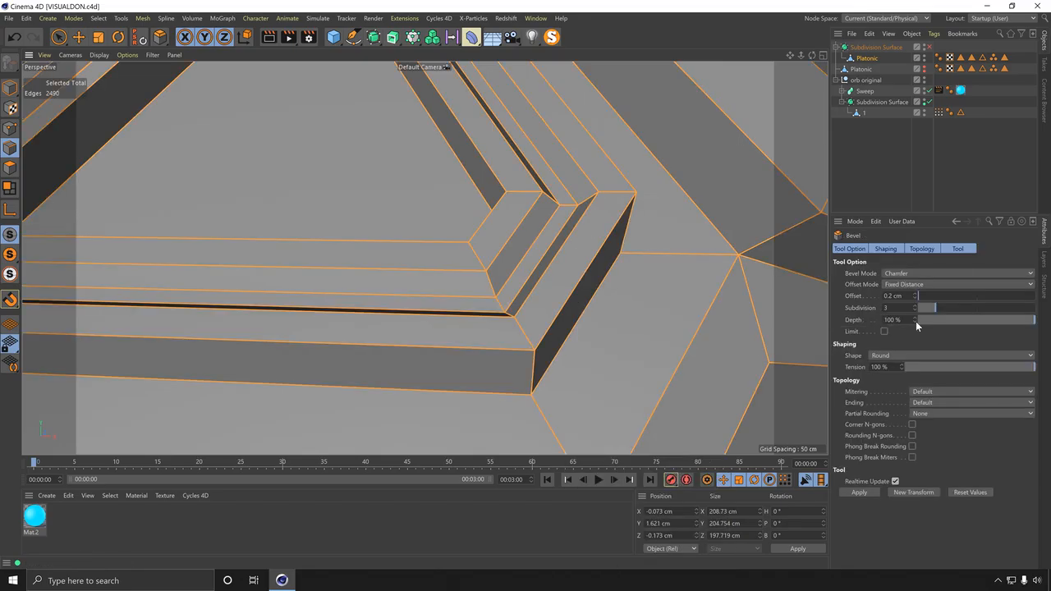
drag(892, 308, 848, 379)
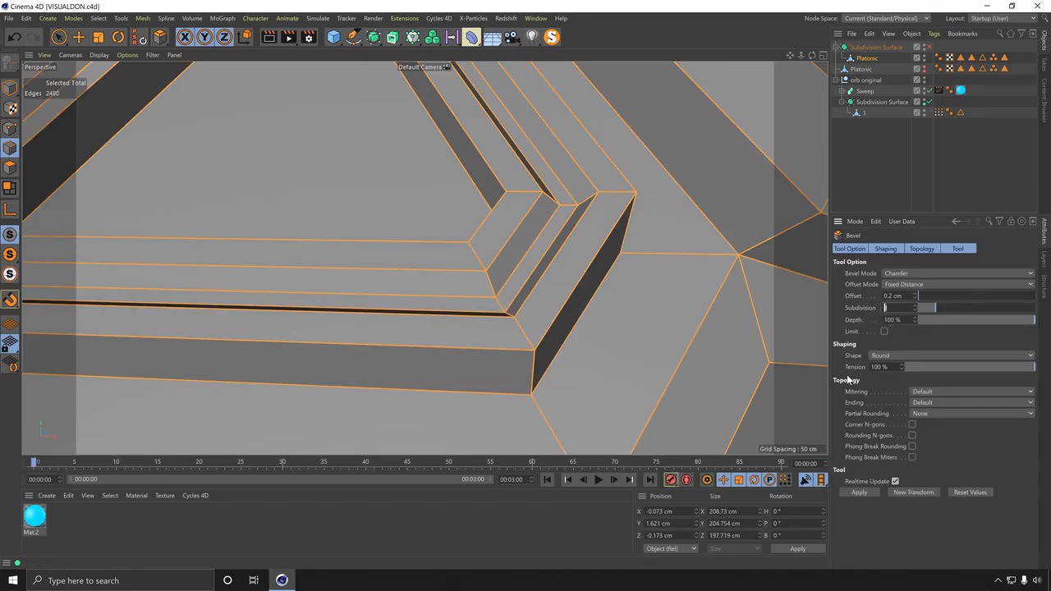
click(859, 492)
click(927, 47)
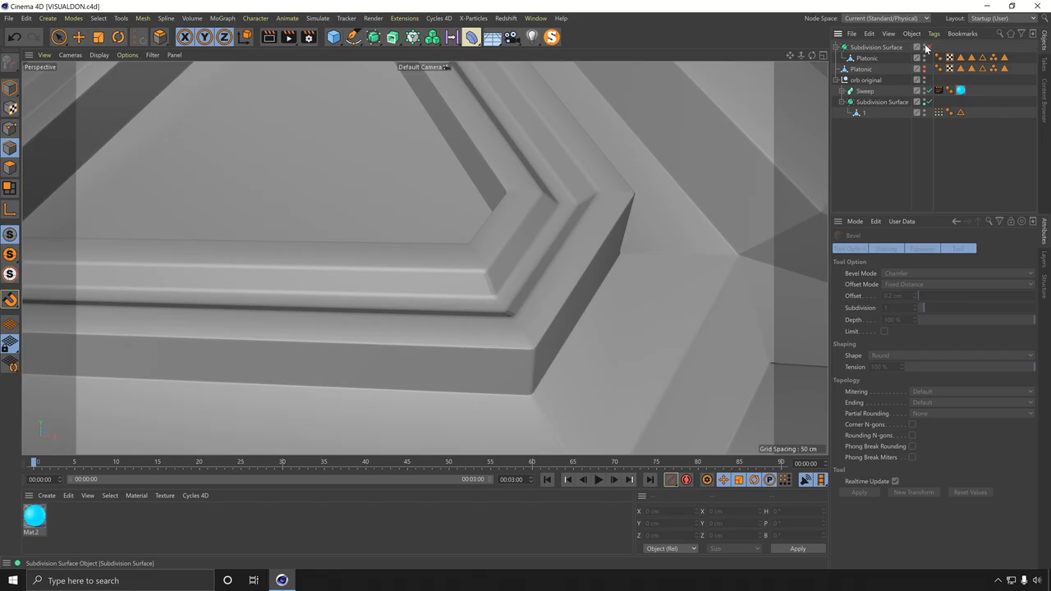
Step: Select the Platonic and undo the last change
scroll(493, 263, down, 8)
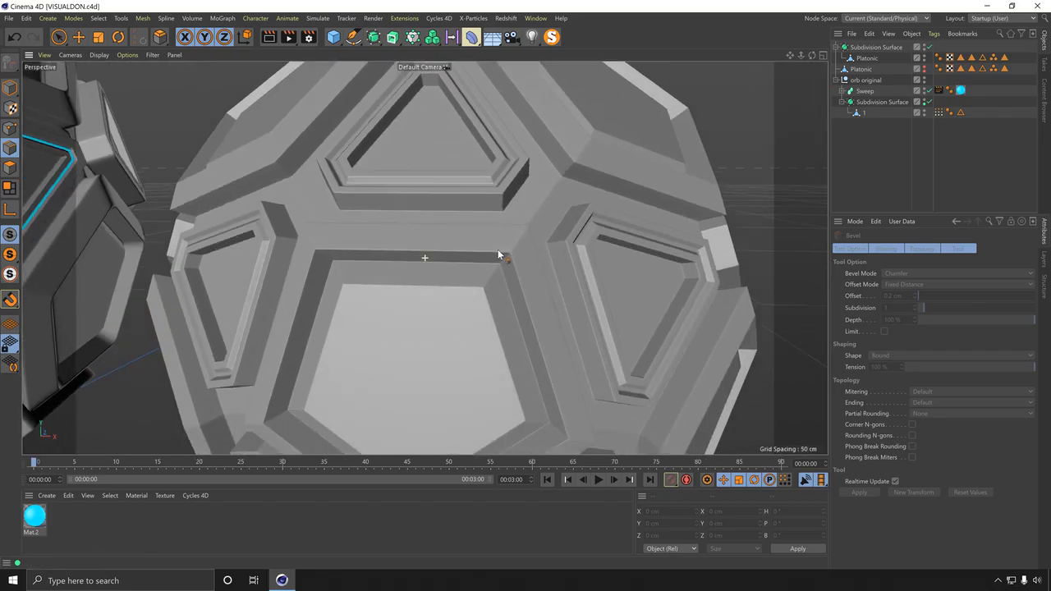
alt+drag(499, 254, 565, 216)
scroll(579, 221, up, 5)
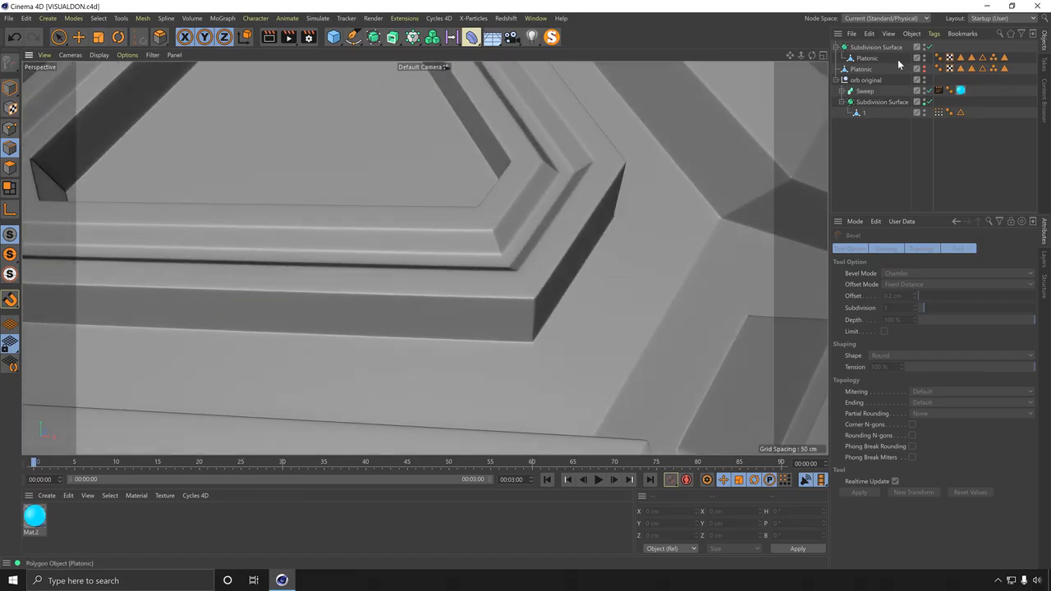
click(898, 58)
key(ctrl+z)
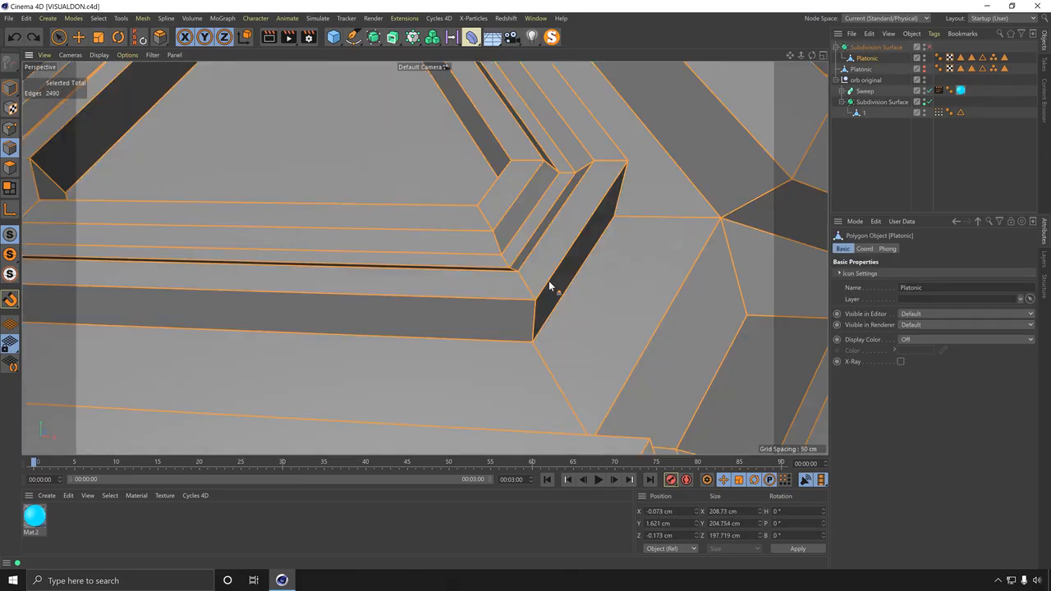
Step: Bevel the Platonic's selected edges with the subdivision set to 0 and view the smoothed result
right_click(546, 287)
click(584, 248)
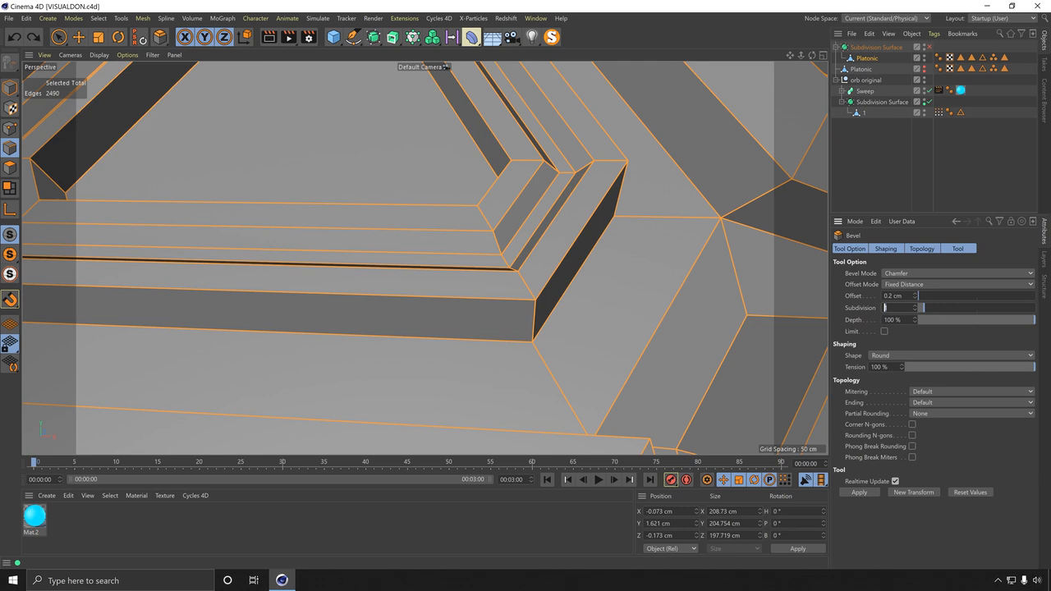
text(0)
key(Return)
click(901, 151)
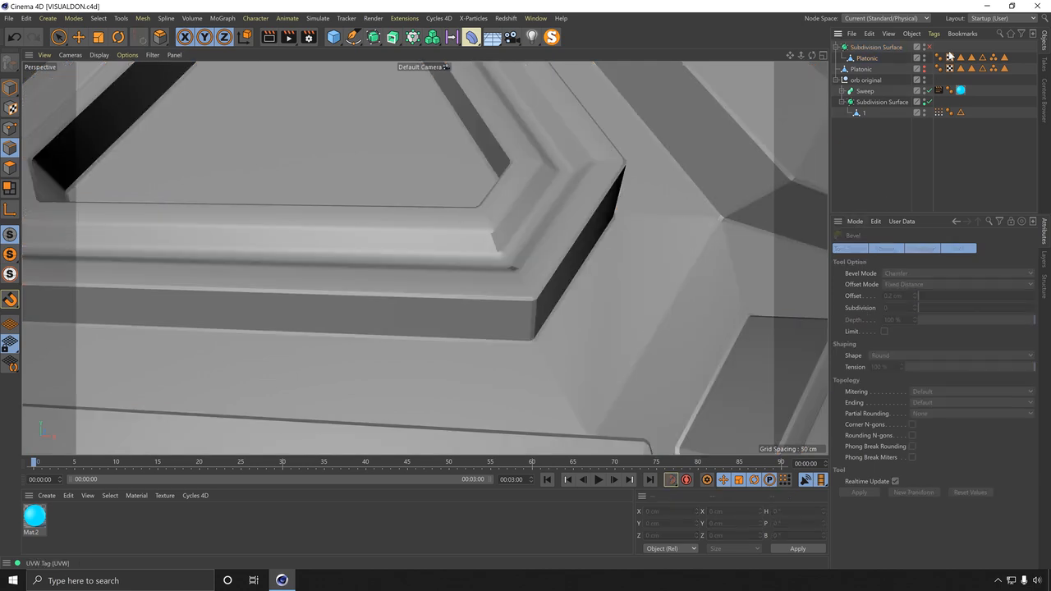
Step: Select all of the Platonic's edges and switch the Bevel mode to Solid
scroll(584, 146, down, 6)
alt+drag(558, 285, 504, 197)
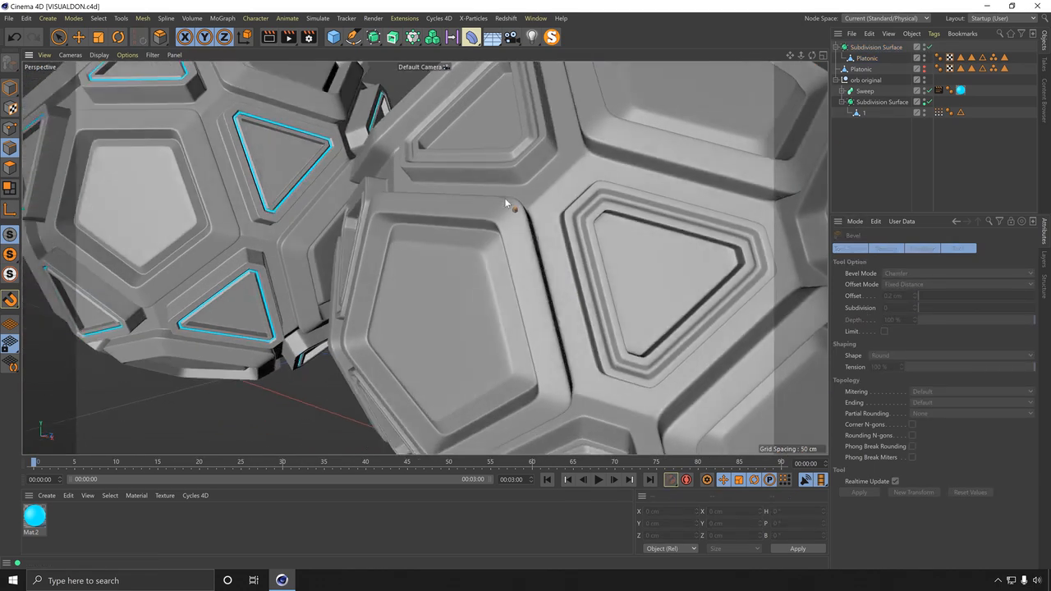
alt+drag(554, 355, 530, 254)
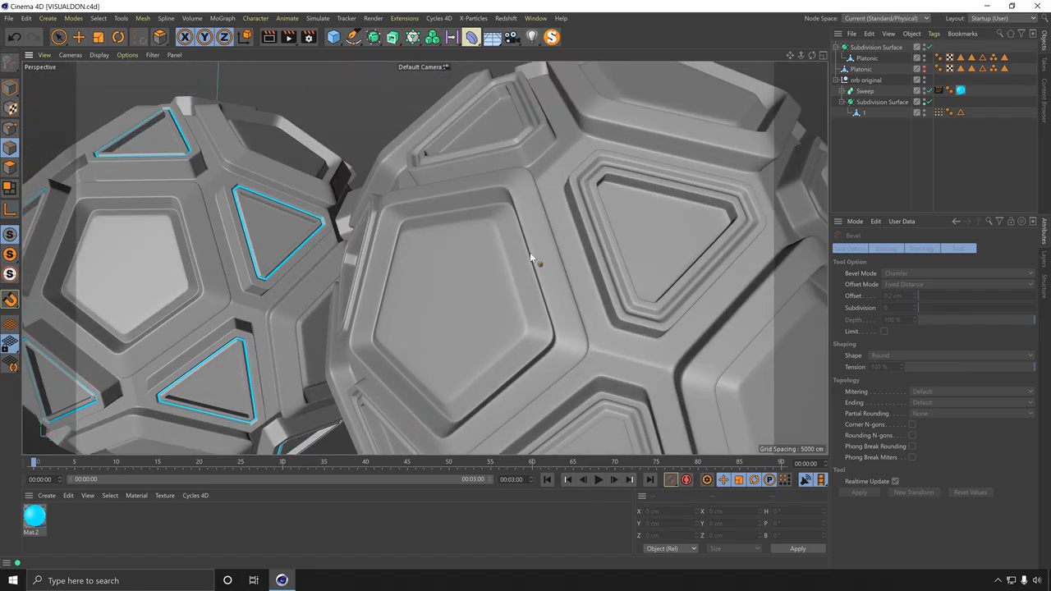
click(301, 246)
scroll(564, 177, up, 8)
alt+drag(563, 176, 676, 261)
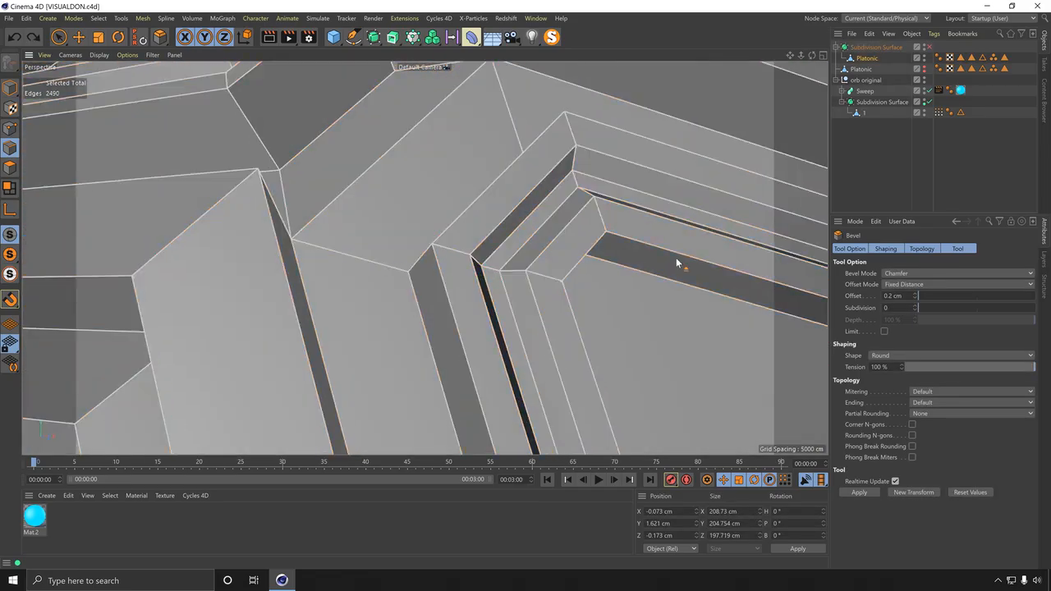
key(ctrl+a)
click(924, 272)
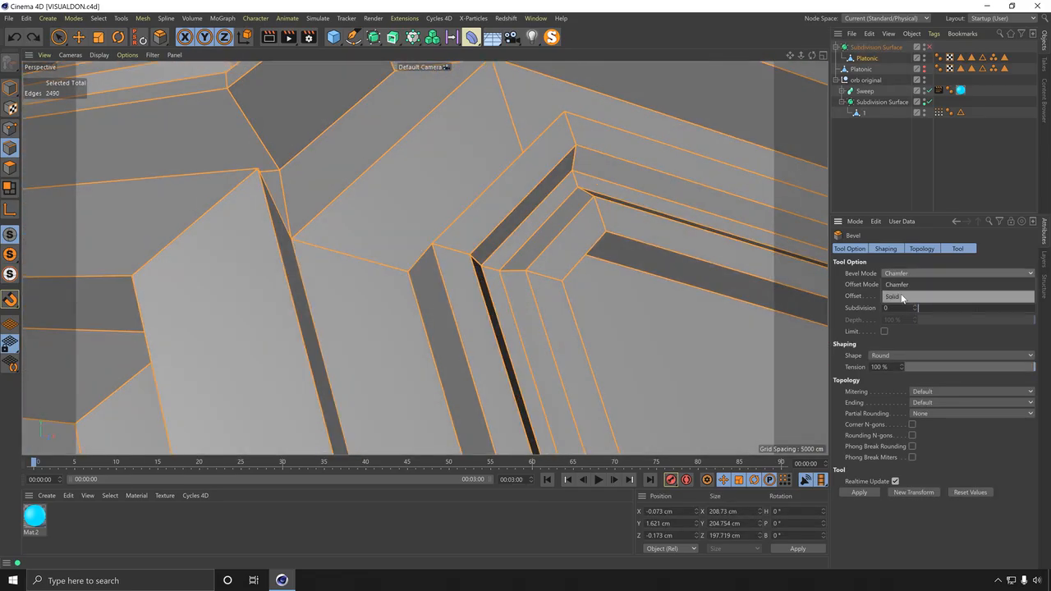
click(901, 297)
mouse_move(484, 281)
alt+mouse_down()
mouse_move(460, 272)
mouse_move(476, 278)
alt+mouse_up()
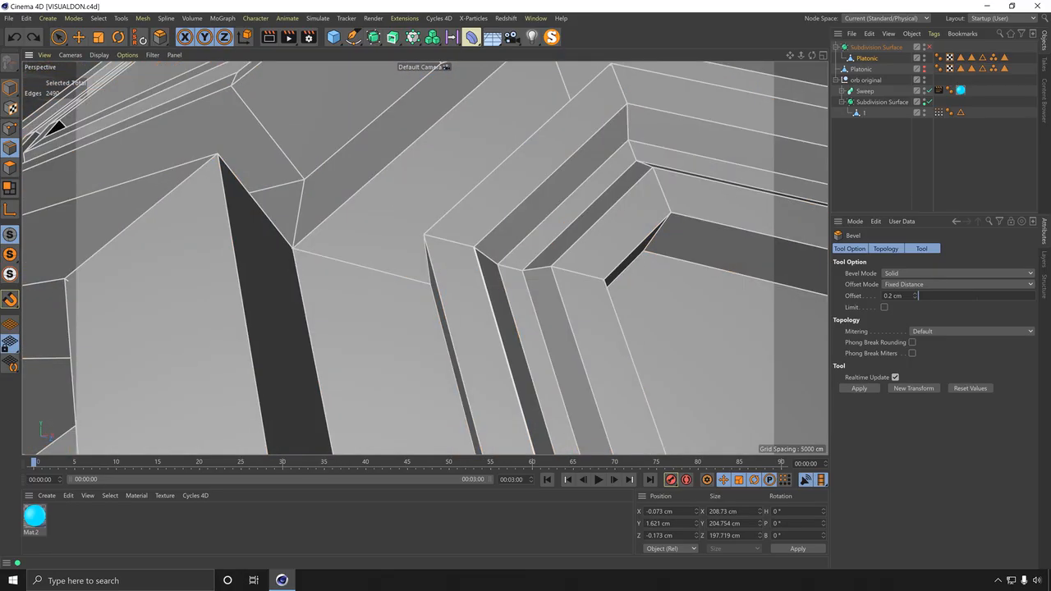
Step: Set the Solid bevel offset to 0.25 cm
mouse_move(916, 296)
mouse_down()
mouse_move(916, 283)
mouse_move(916, 295)
mouse_up()
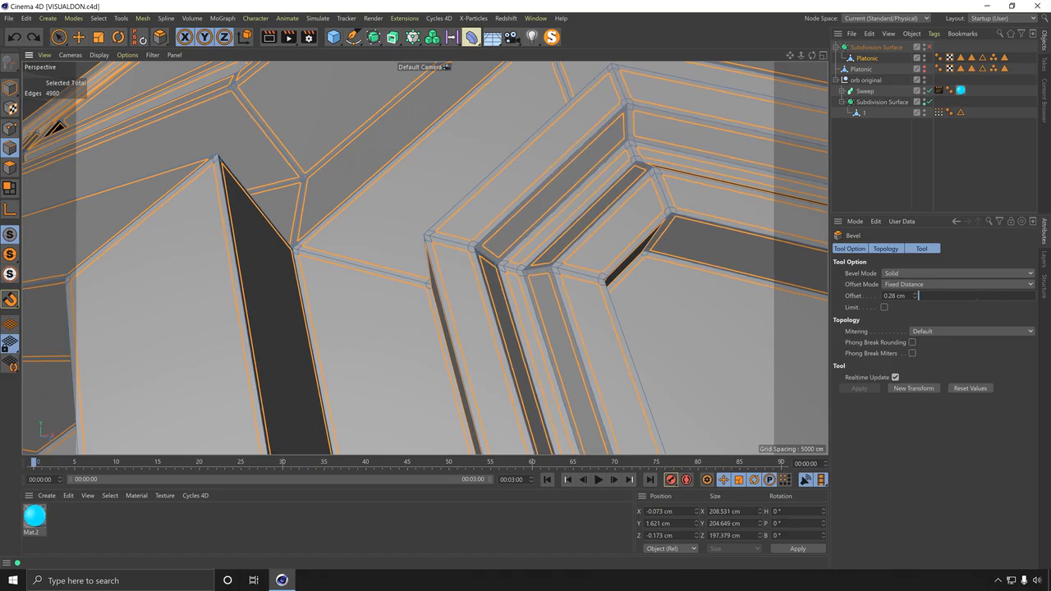
double_click(894, 295)
text(0)
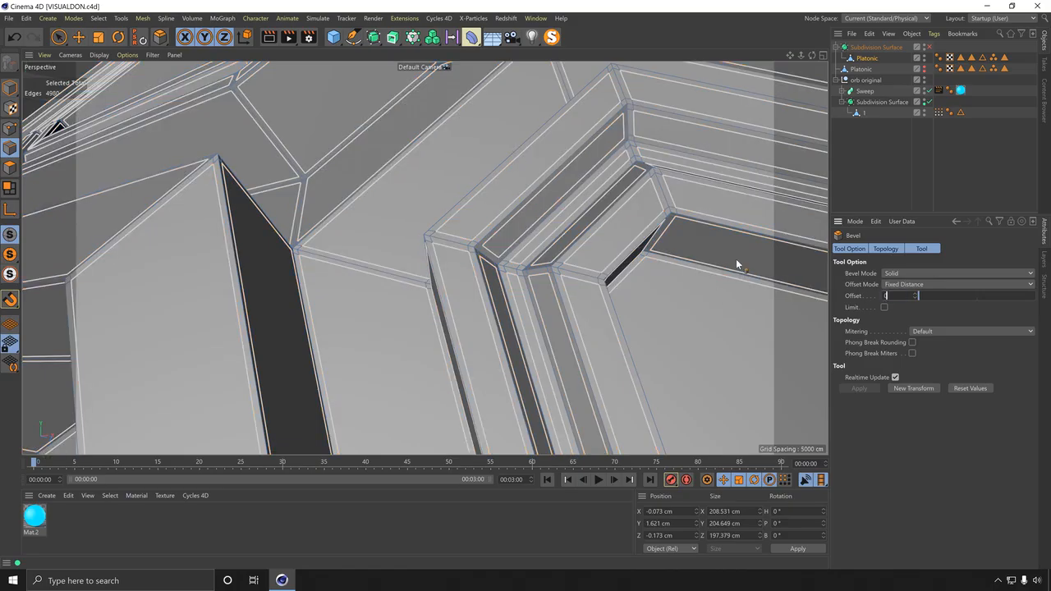
text(.25)
key(Return)
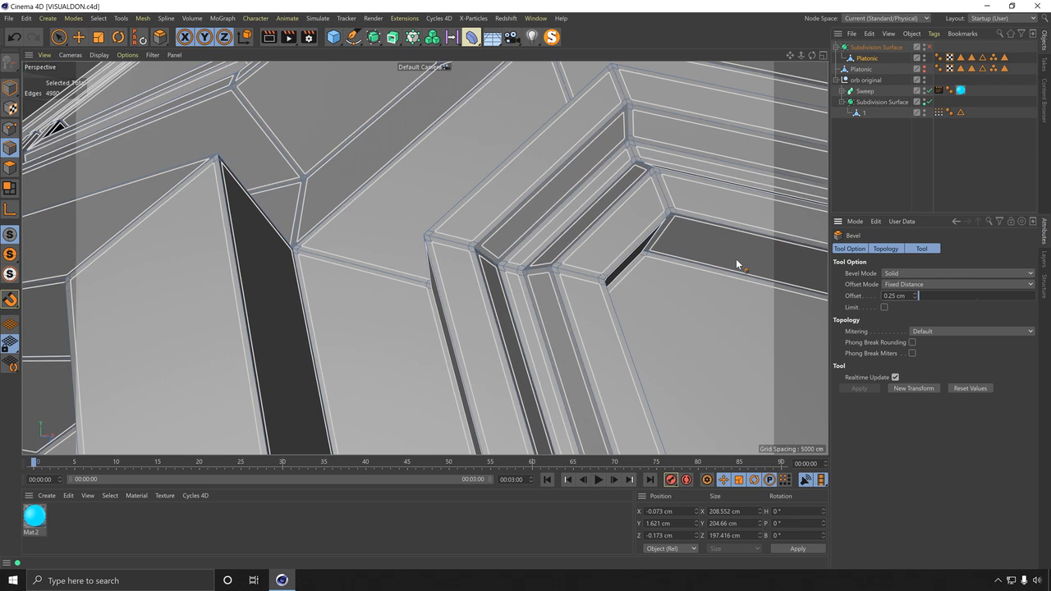
Step: Switch the bevel mode to Chamfer and back to Solid, then deselect the Platonic
click(909, 272)
click(897, 284)
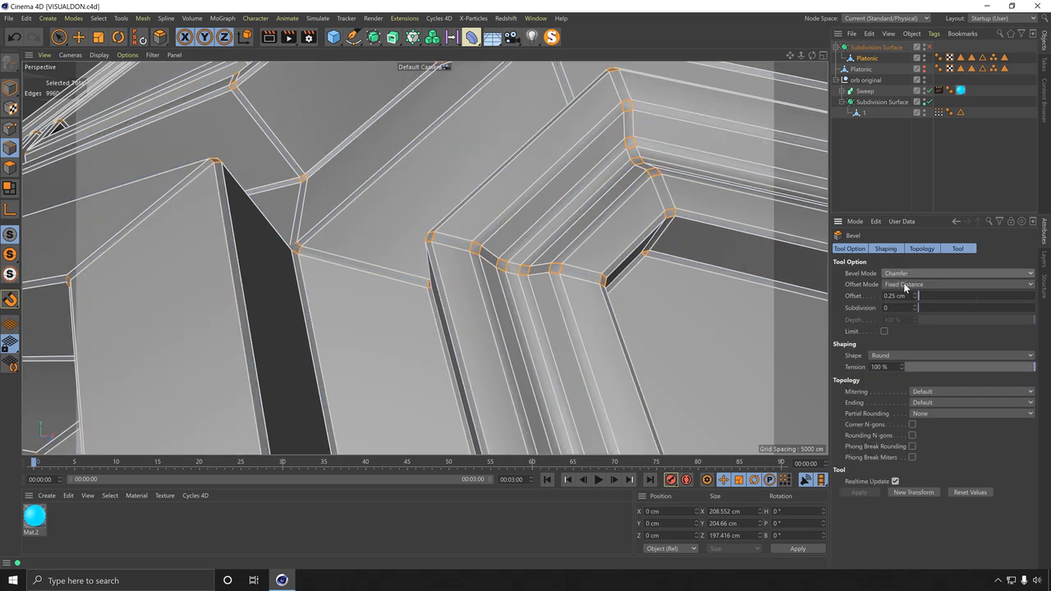
click(901, 274)
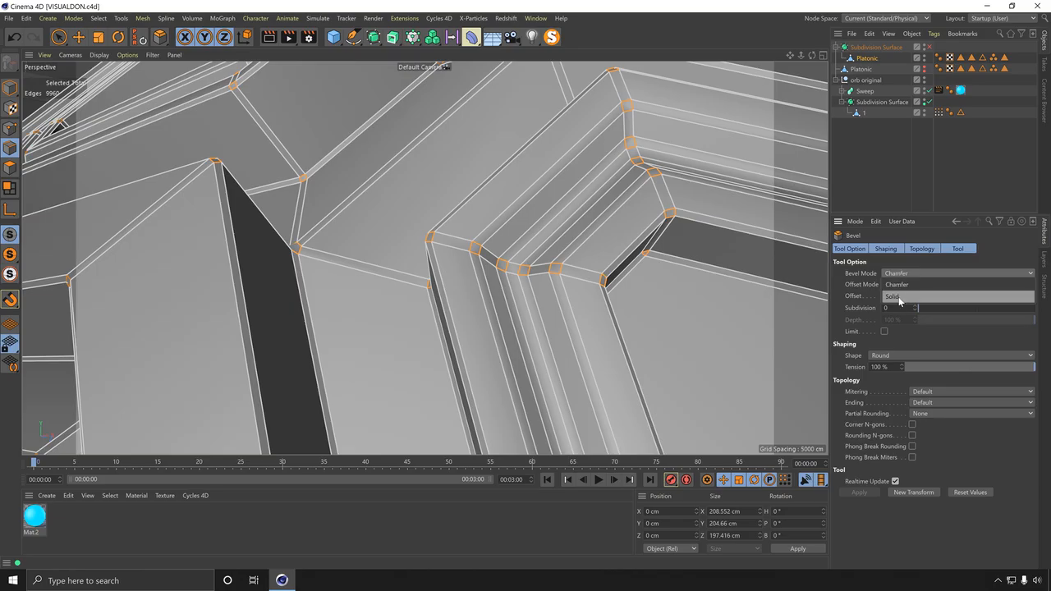
click(899, 296)
click(892, 274)
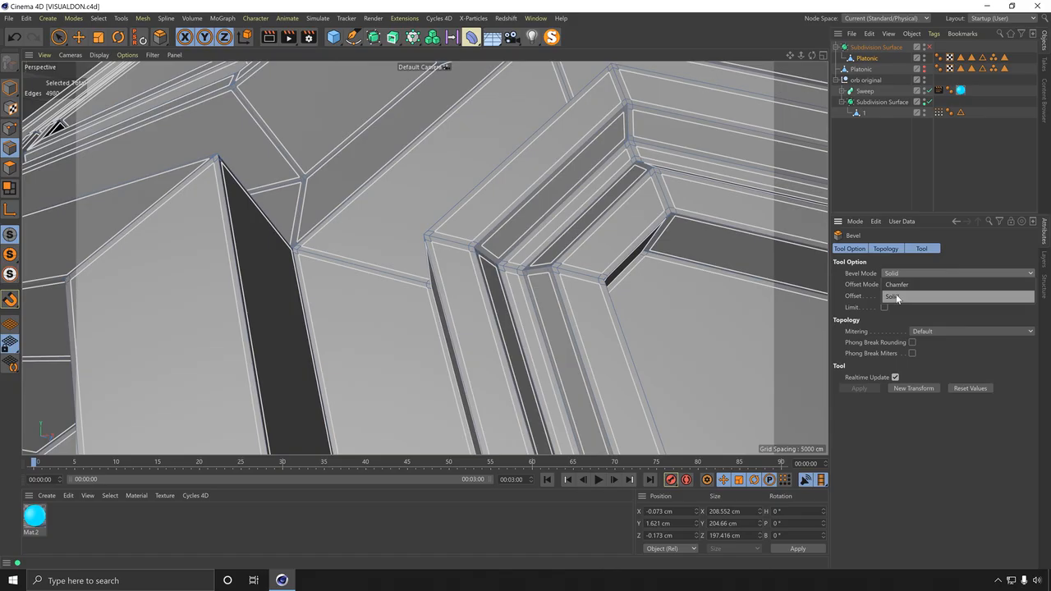
click(898, 296)
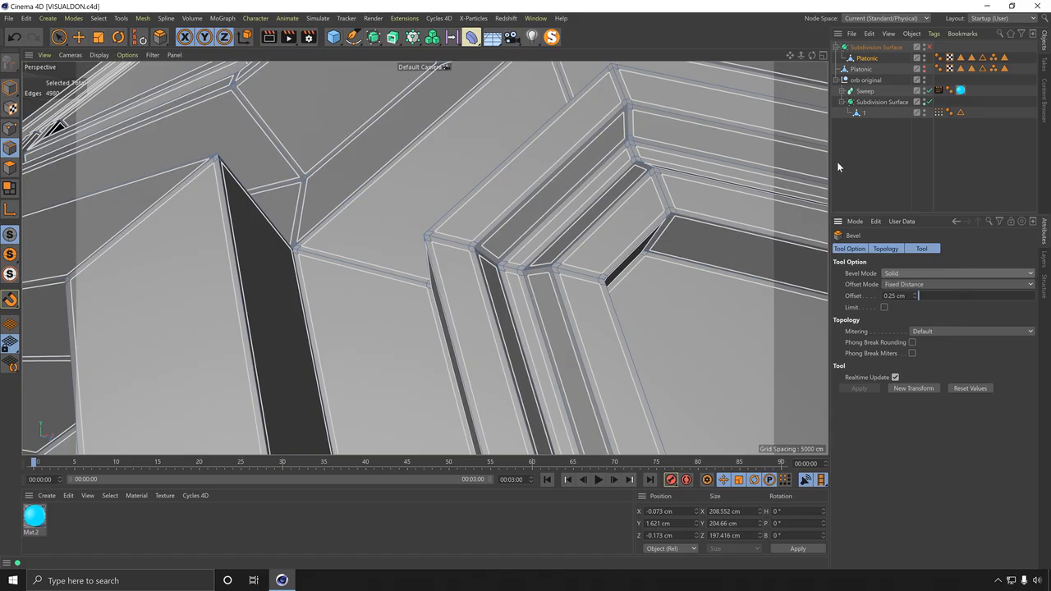
click(905, 163)
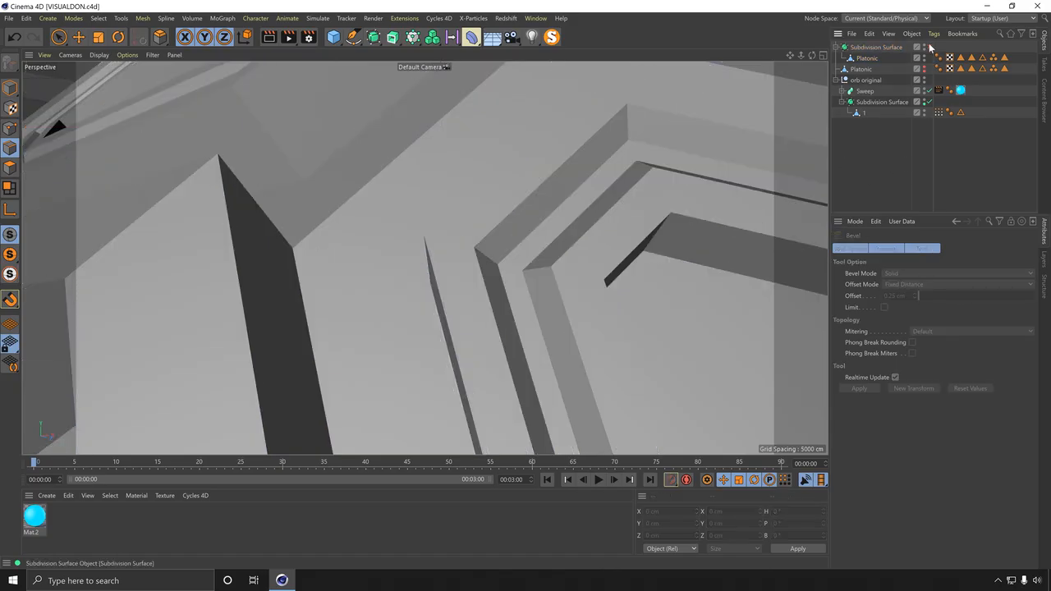
Step: Bevel all of the Platonic's edges as a Chamfer with a 0.2 cm offset and 0 subdivisions
alt+right_drag(538, 201, 411, 261)
alt+drag(412, 261, 526, 247)
alt+drag(534, 185, 651, 161)
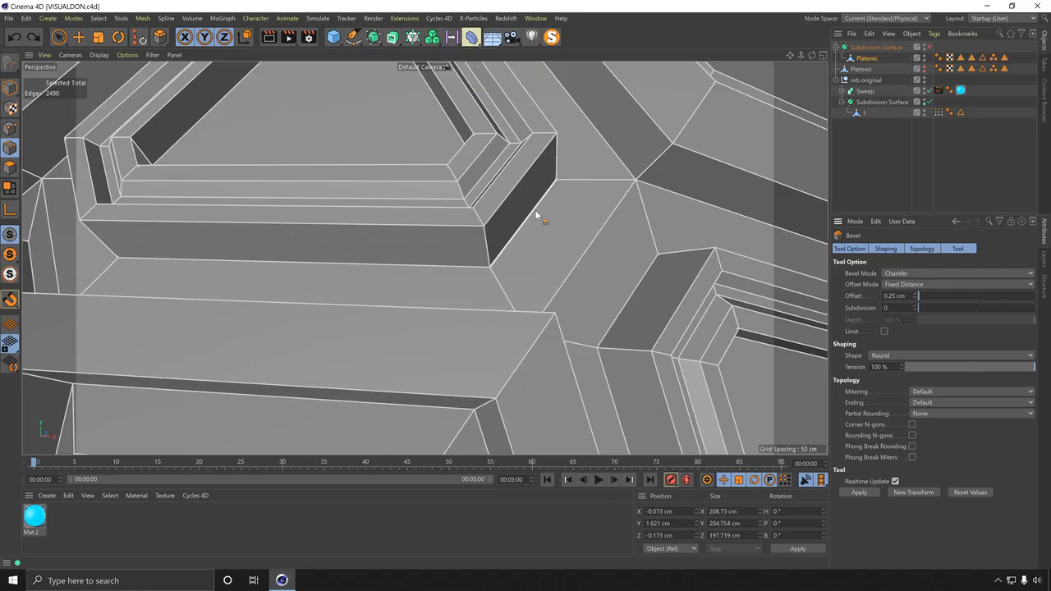
right_click(446, 174)
click(516, 211)
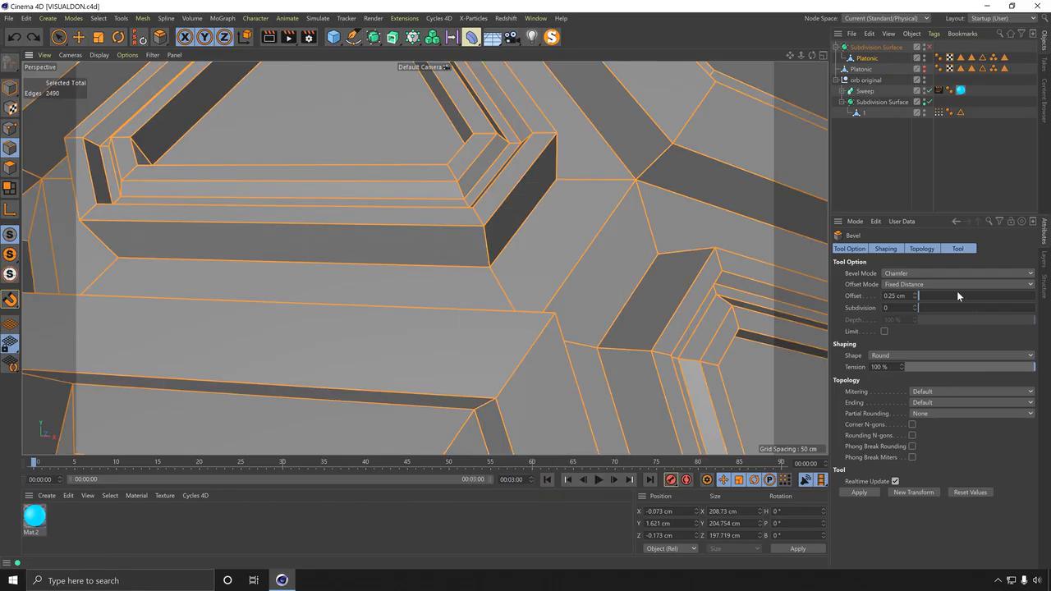
drag(899, 296, 821, 277)
text(0.2)
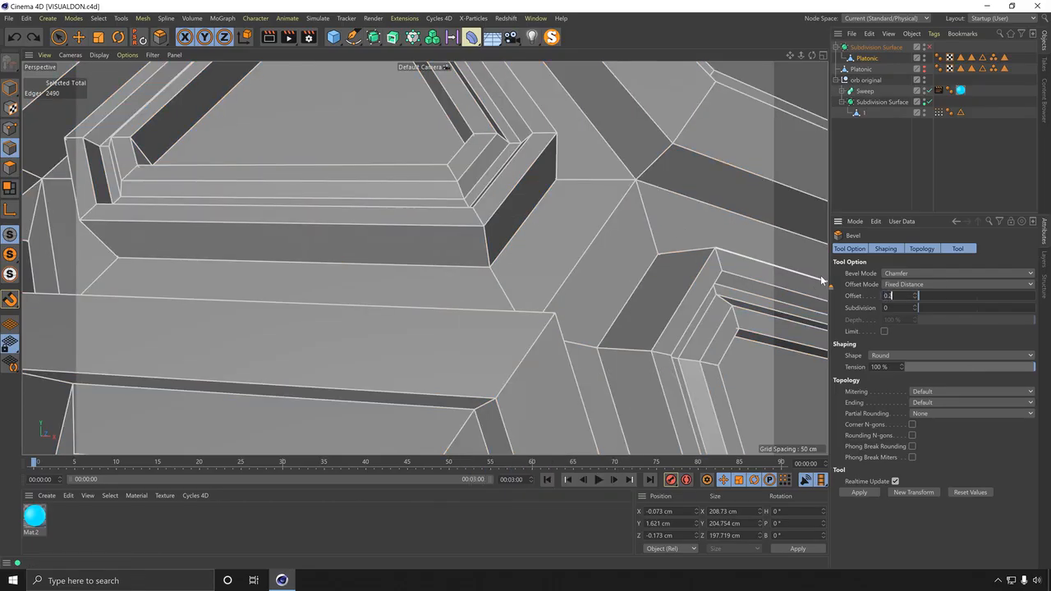
key(Return)
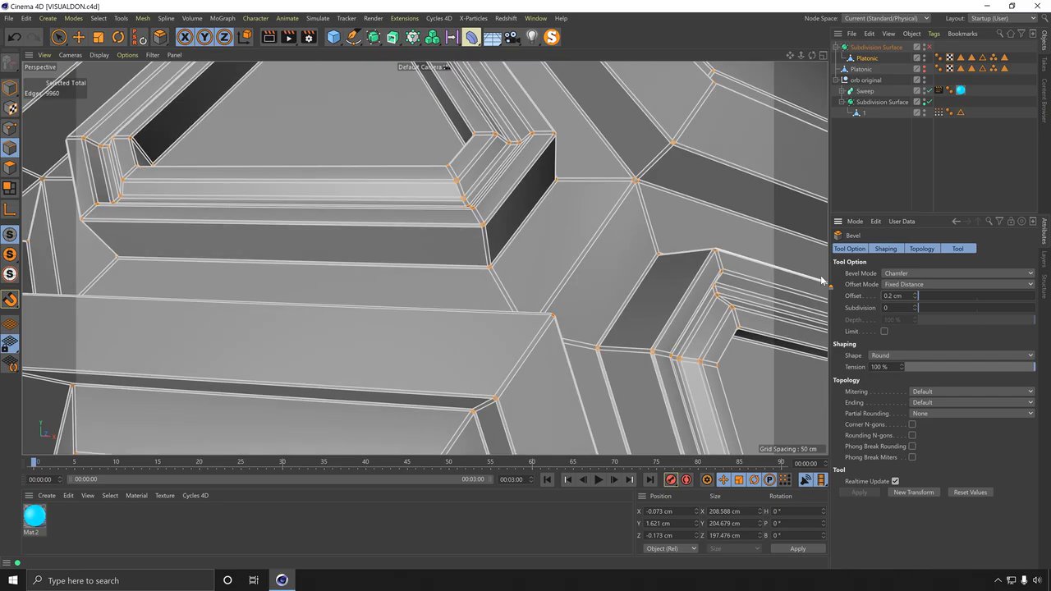
alt+drag(548, 238, 515, 262)
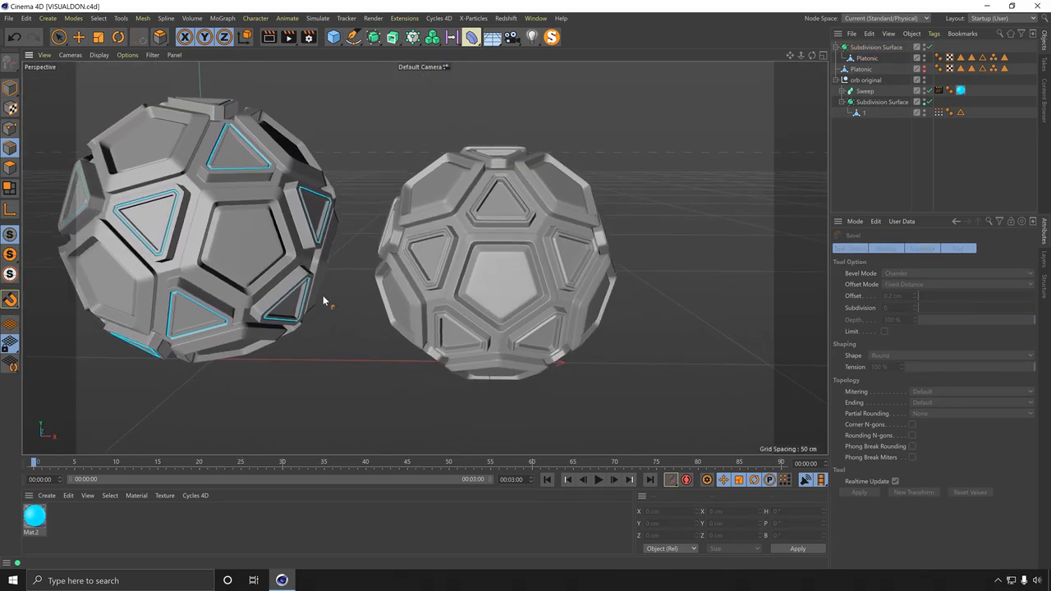